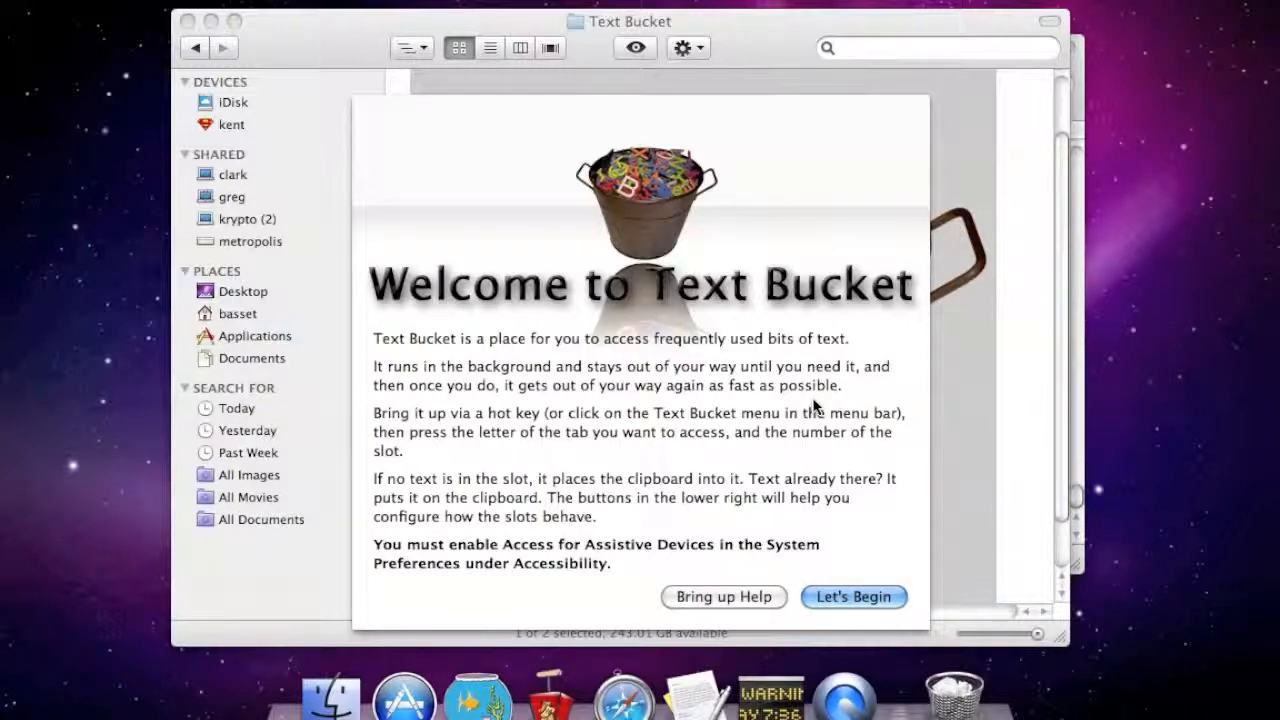
# Step: Dismiss the welcome screen and browse the text slots across the lettered tabs up to the end of the alphabet
pyautogui.click(868, 600)
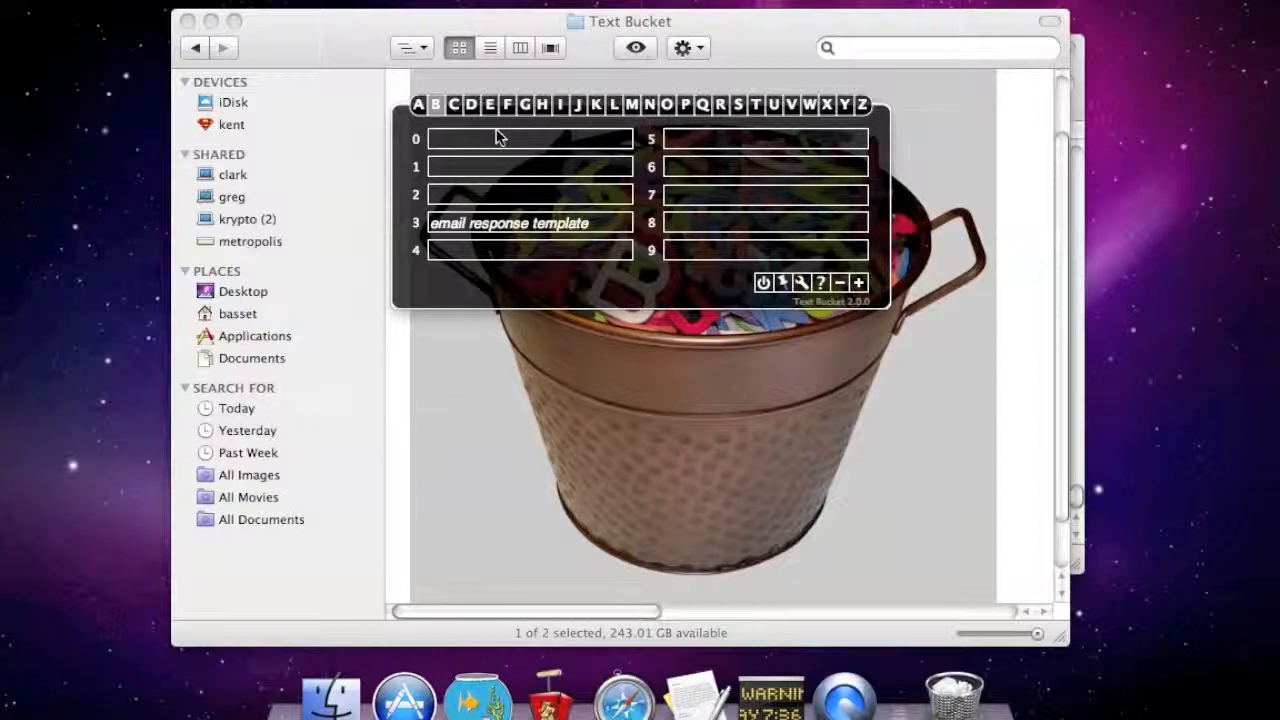
pyautogui.press('Right')
pyautogui.press('Right')
pyautogui.press('Right')
pyautogui.press('Right')
pyautogui.press('Right')
pyautogui.press('Right')
pyautogui.press('Right')
pyautogui.press('Right')
pyautogui.press('Right')
pyautogui.press('Right')
pyautogui.press('Right')
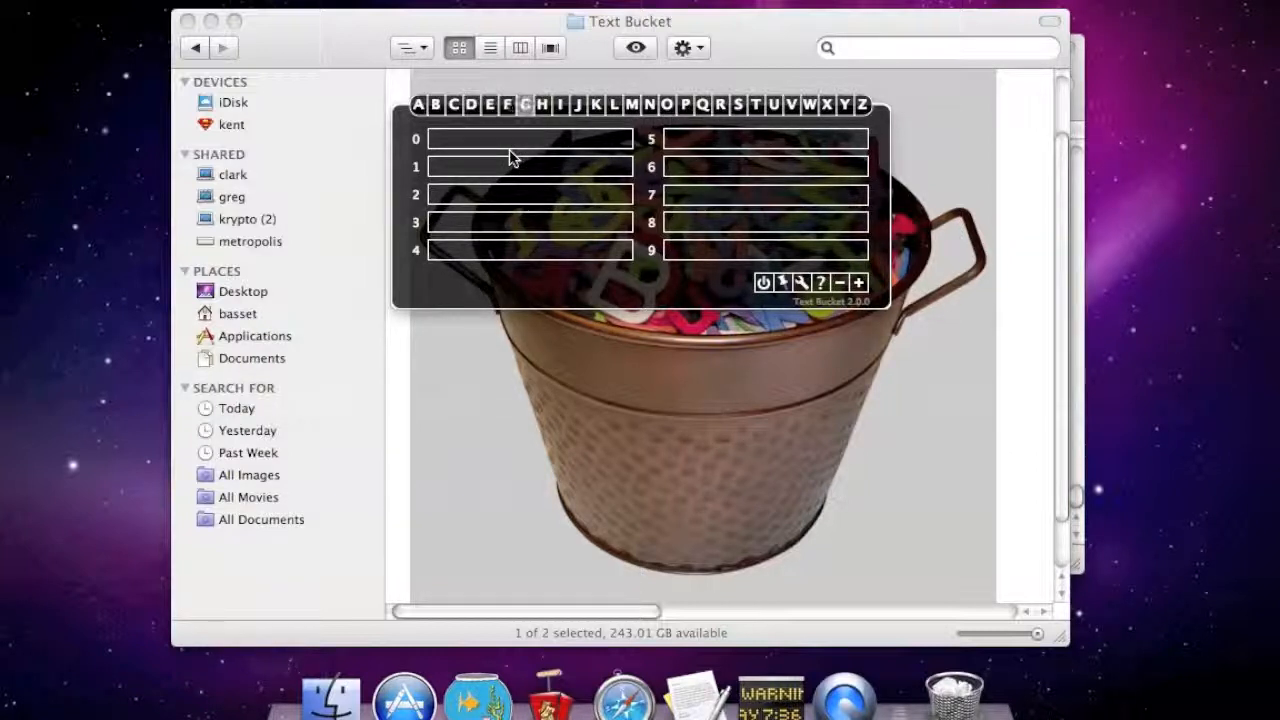
pyautogui.press('Right')
pyautogui.press('Right')
pyautogui.press('Right')
pyautogui.press('Right')
pyautogui.press('Right')
pyautogui.press('Right')
pyautogui.press('Right')
pyautogui.press('Right')
pyautogui.press('Right')
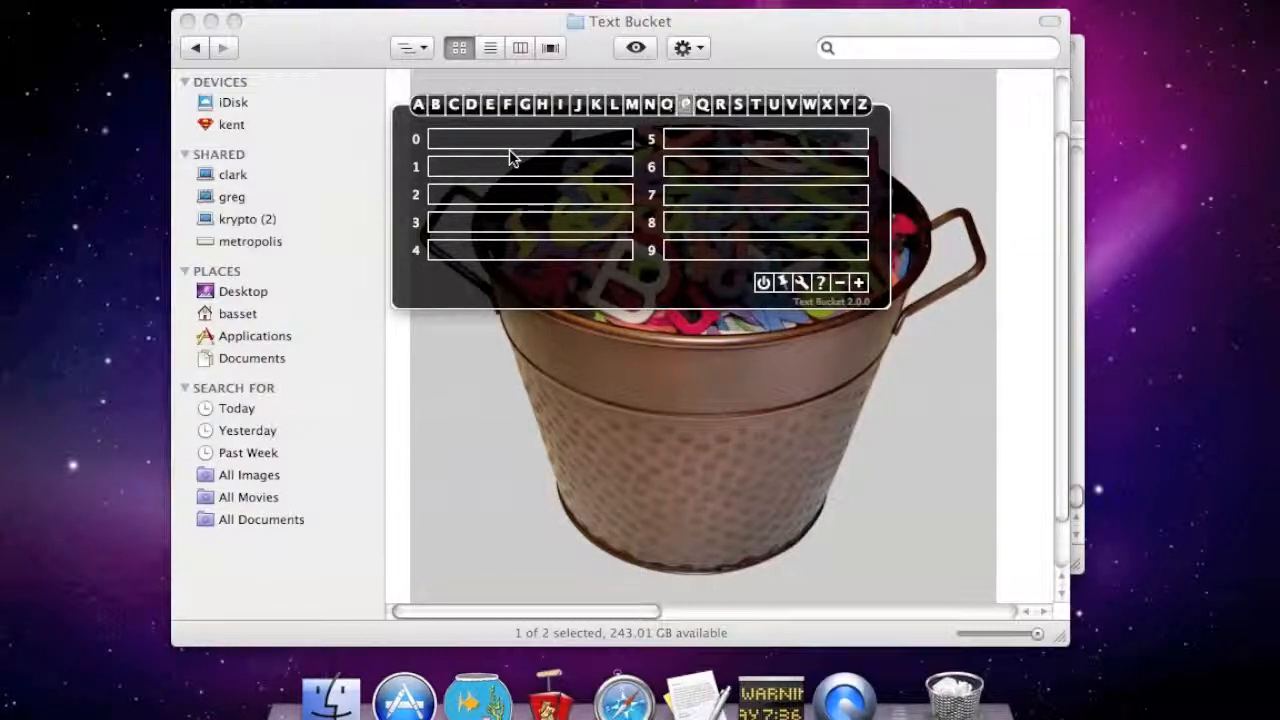
pyautogui.press('Right')
pyautogui.press('Right')
pyautogui.press('Right')
pyautogui.press('Right')
pyautogui.press('Right')
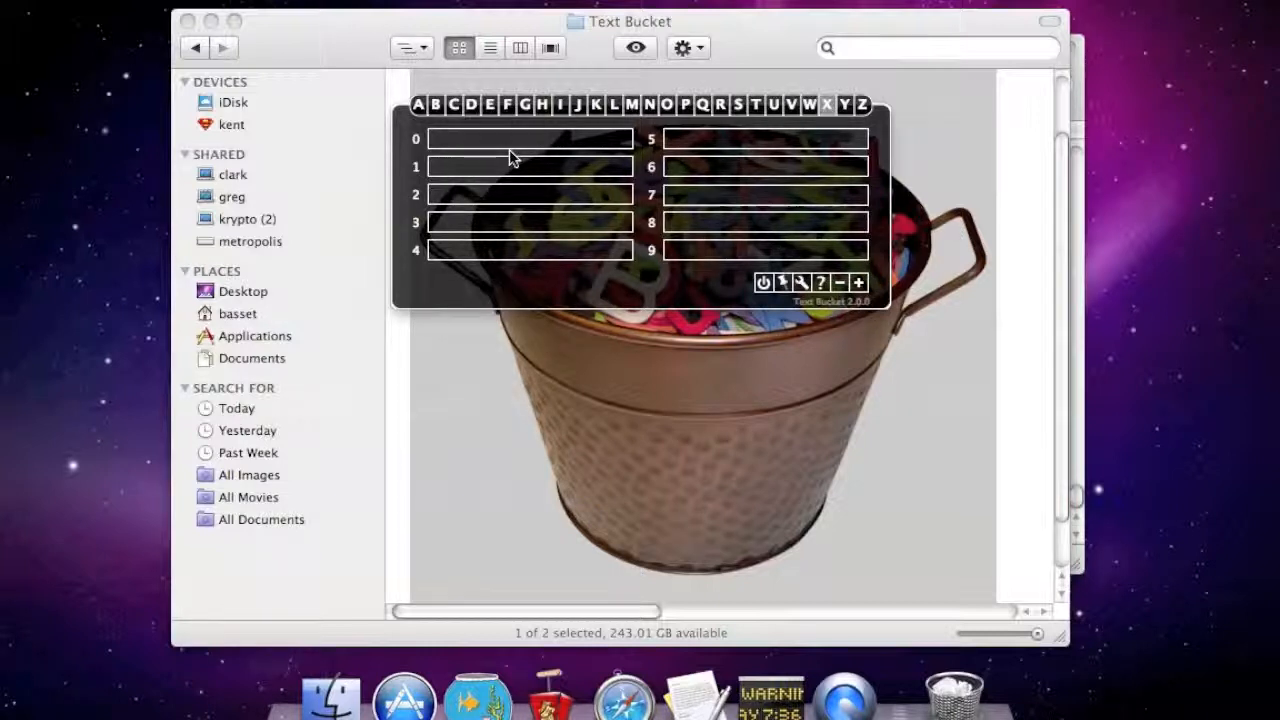
pyautogui.press('Right')
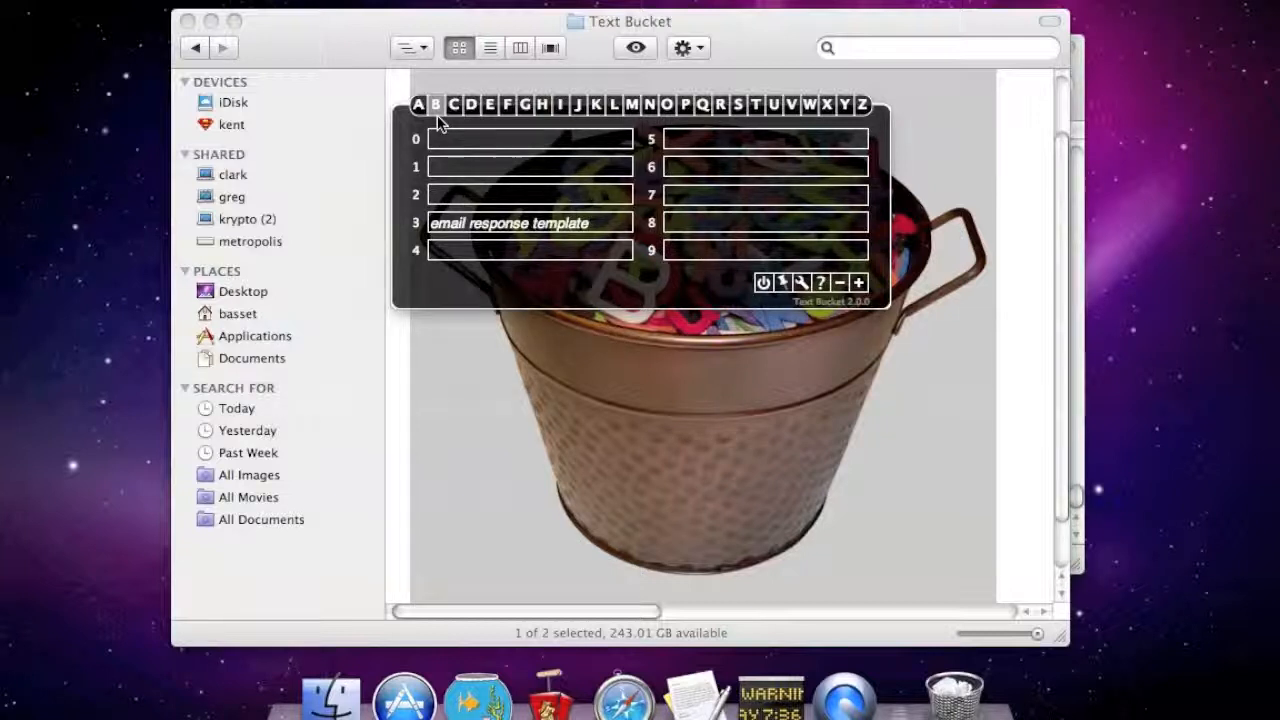
# Step: Jump directly to the K, L, M, N and O tabs and return to tab B
pyautogui.press('k')
pyautogui.press('l')
pyautogui.press('m')
pyautogui.press('n')
pyautogui.press('o')
pyautogui.press('b')
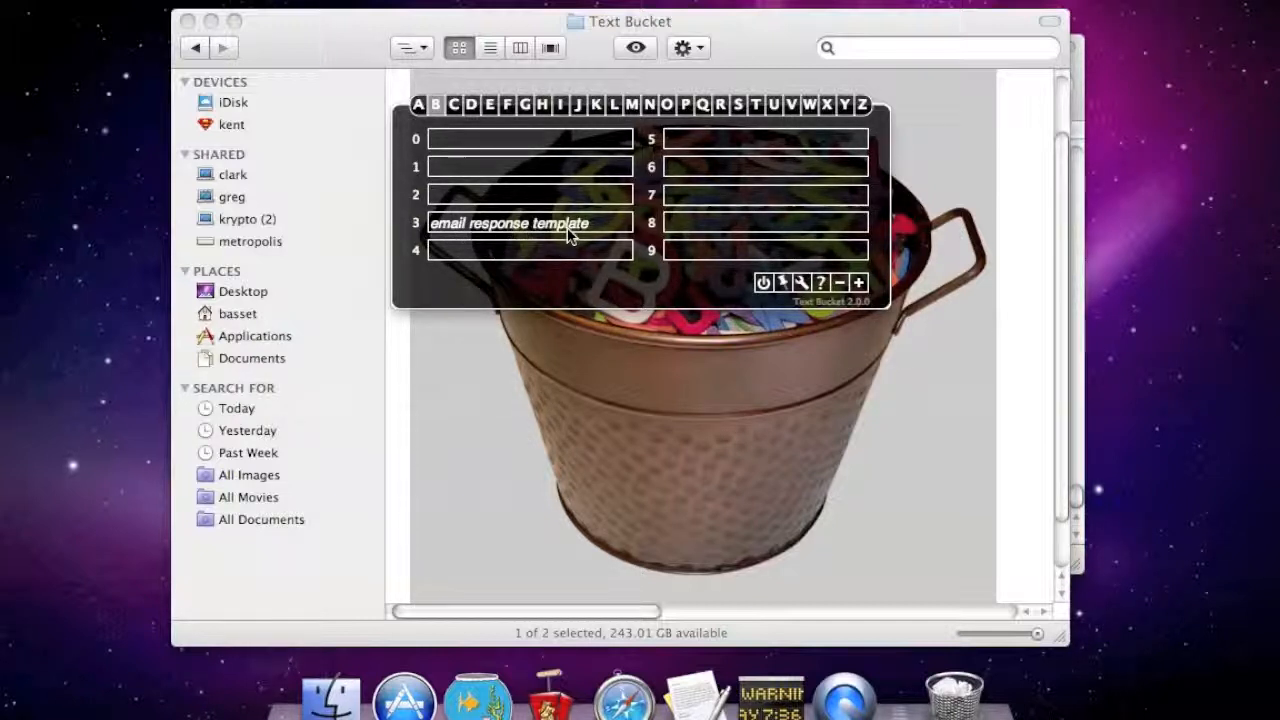
# Step: Switch to the text editor and write a letter greeting the client by name, with the body "I think that I should sell you..."
pyautogui.click(697, 697)
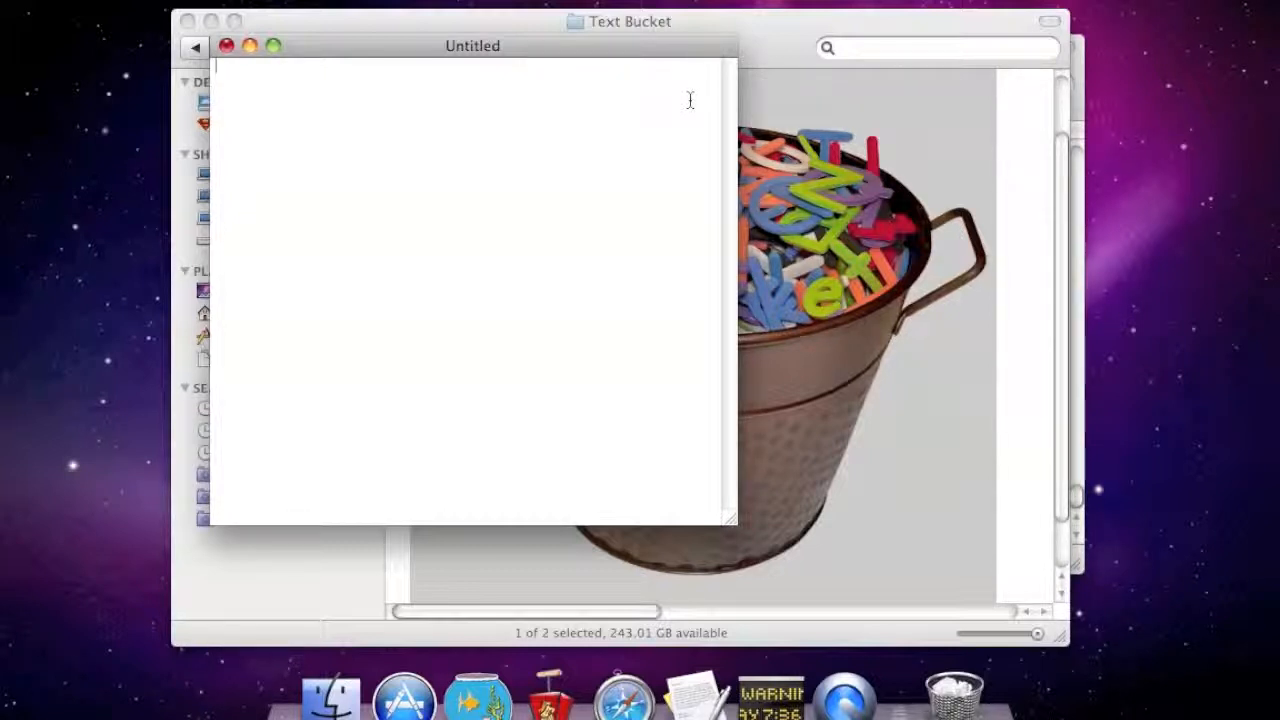
pyautogui.write('Dear Stan the ')
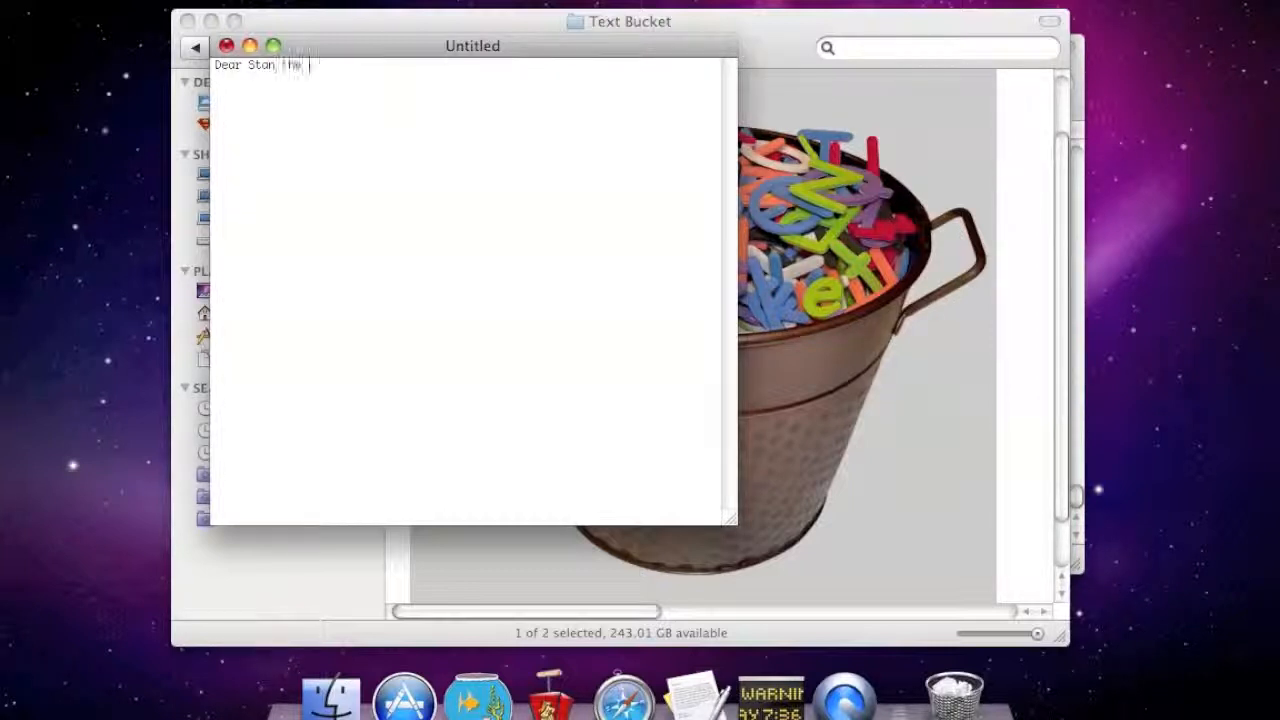
pyautogui.write('Basset Hound,')
pyautogui.press('Return')
pyautogui.press('Return')
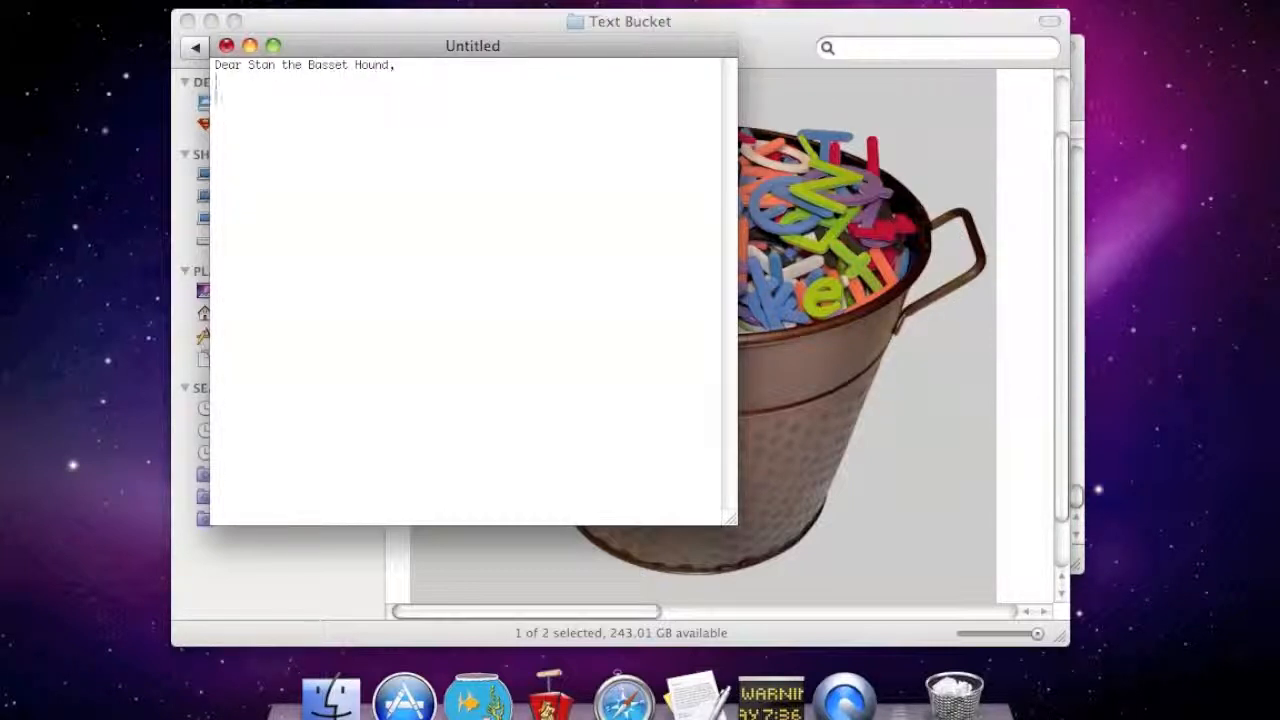
pyautogui.write('I think that I should sell you')
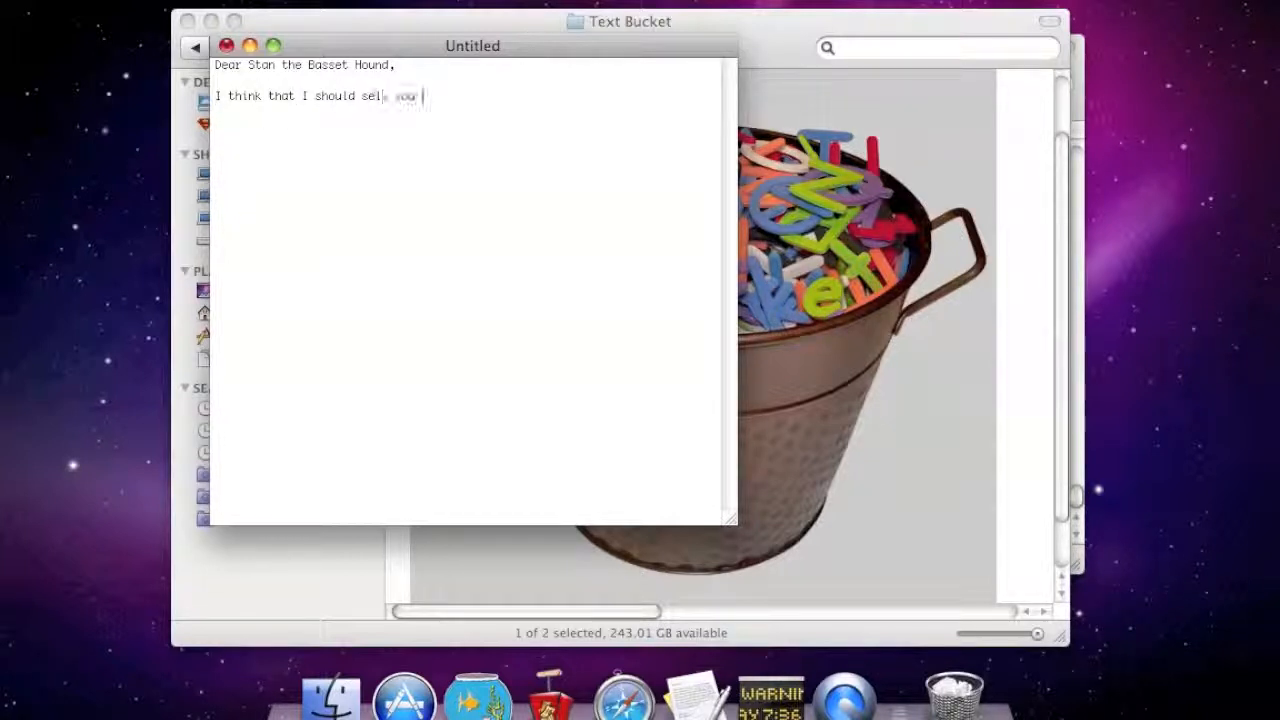
pyautogui.write('...')
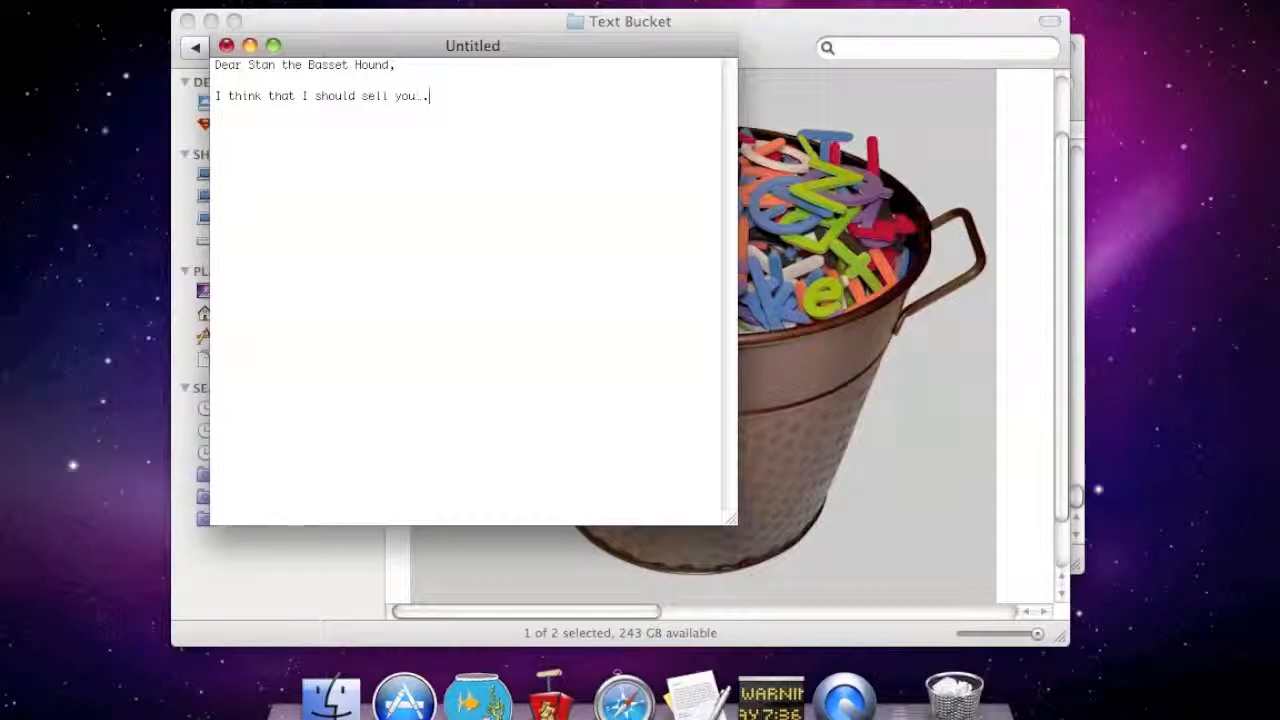
# Step: Replace the client's name in the greeting with the placeholder NAMEOFCLIENT
pyautogui.press('Left')
pyautogui.hotkey('shift', 'alt', 'Left')
pyautogui.hotkey('shift', 'alt', 'Left')
pyautogui.hotkey('shift', 'alt', 'Left')
pyautogui.hotkey('shift', 'alt', 'Left')
pyautogui.write('NAMEOFCLI')
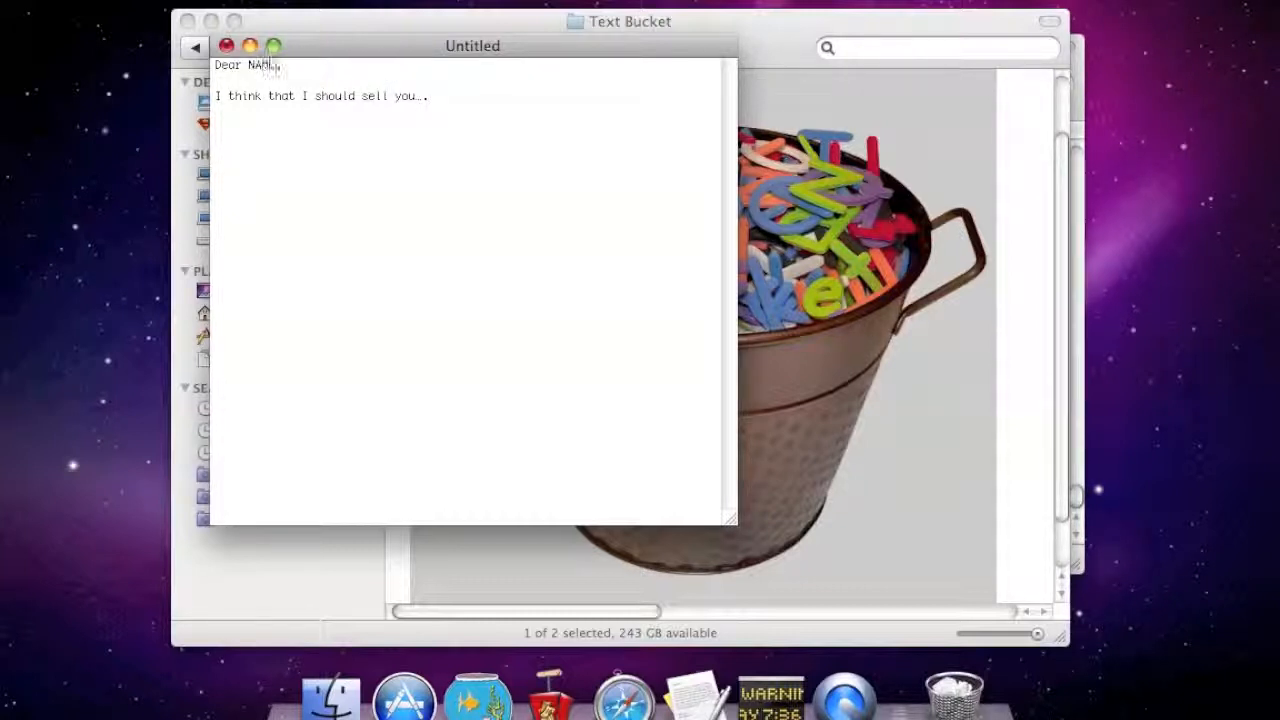
pyautogui.write('ENT')
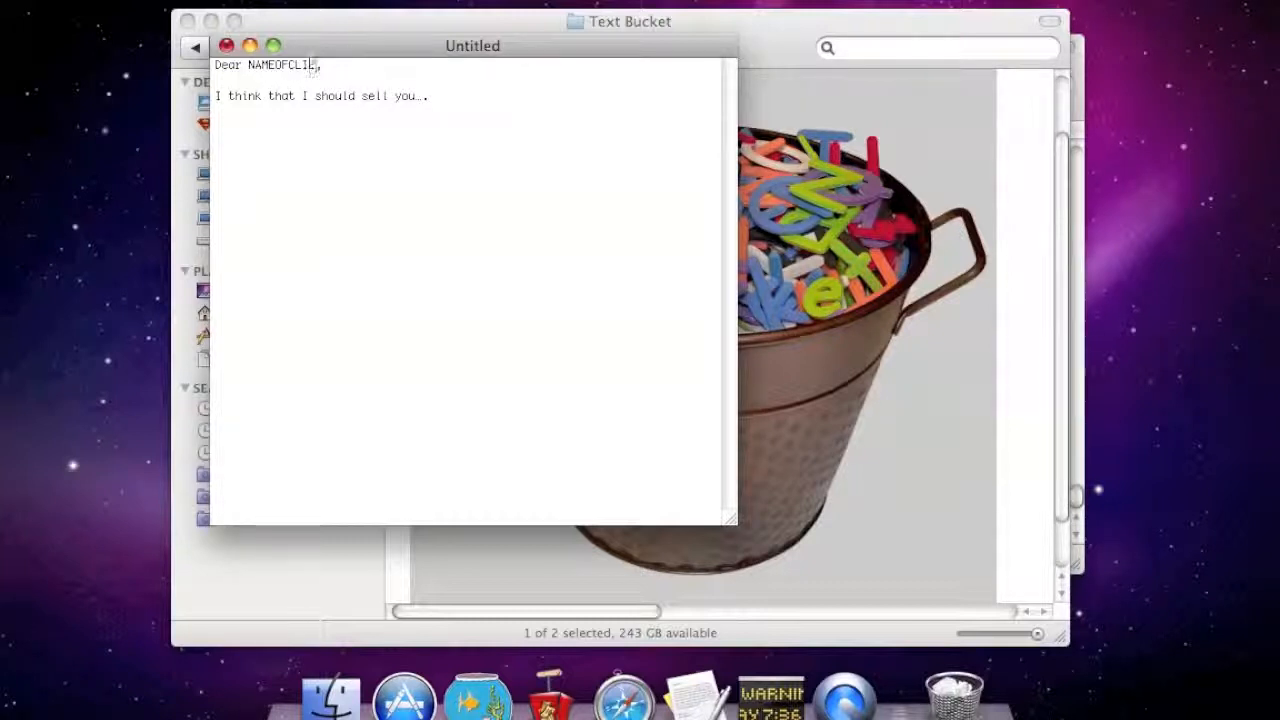
# Step: Replace the letter's body sentence with "I hope all is well at NAMEOFCOMPANY."
pyautogui.press('Down')
pyautogui.press('Down')
pyautogui.press('super+Right')
pyautogui.press('shift+super+Left')
pyautogui.write('I hop')
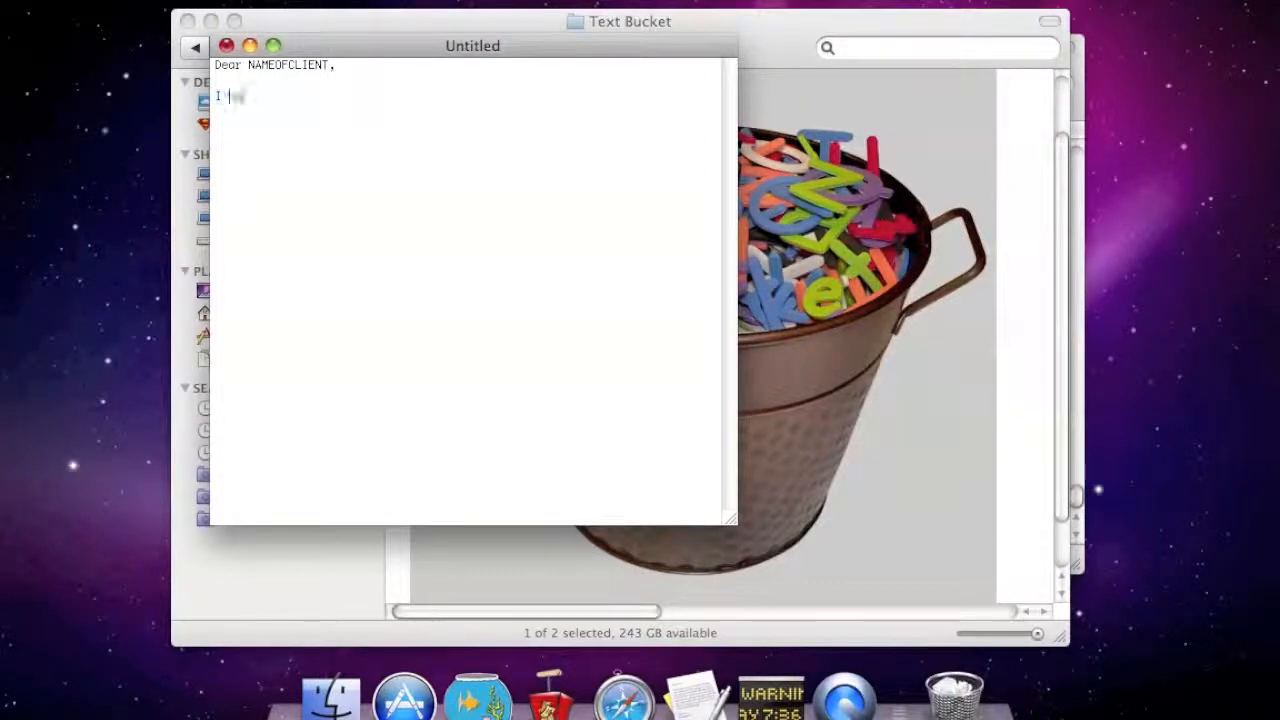
pyautogui.write('e all is well at NAME')
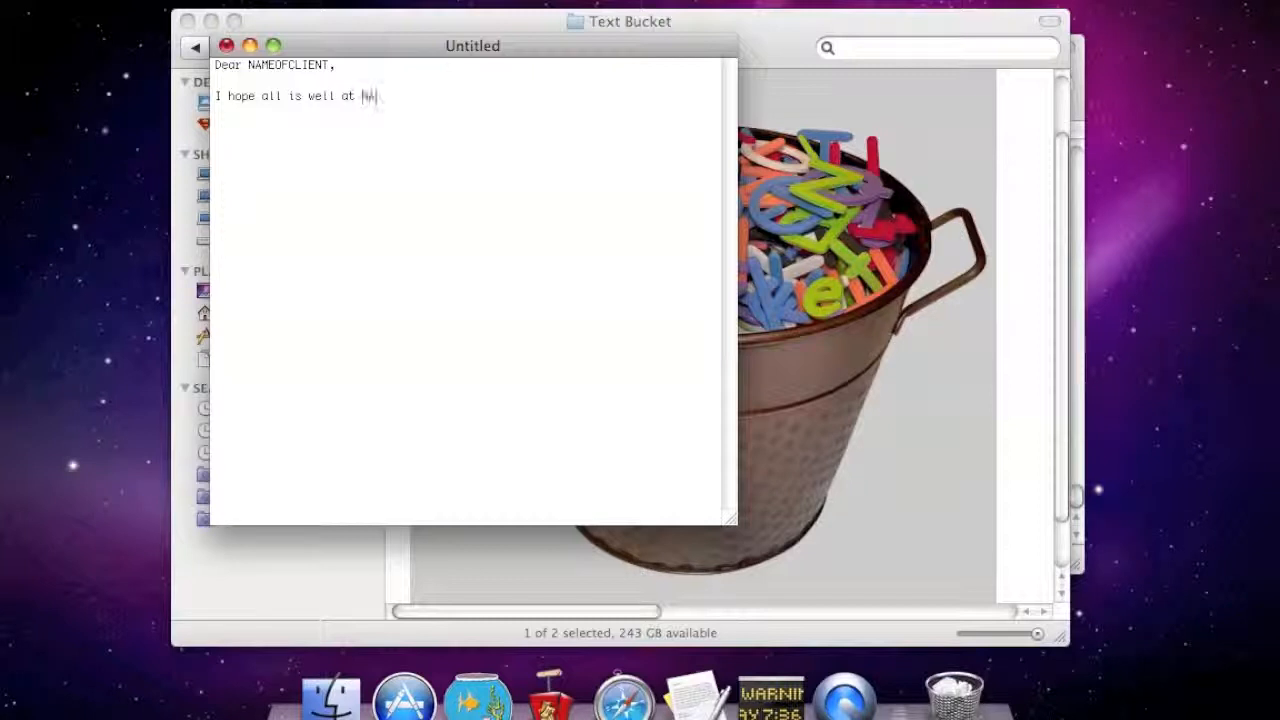
pyautogui.write('OFCOMPANY.')
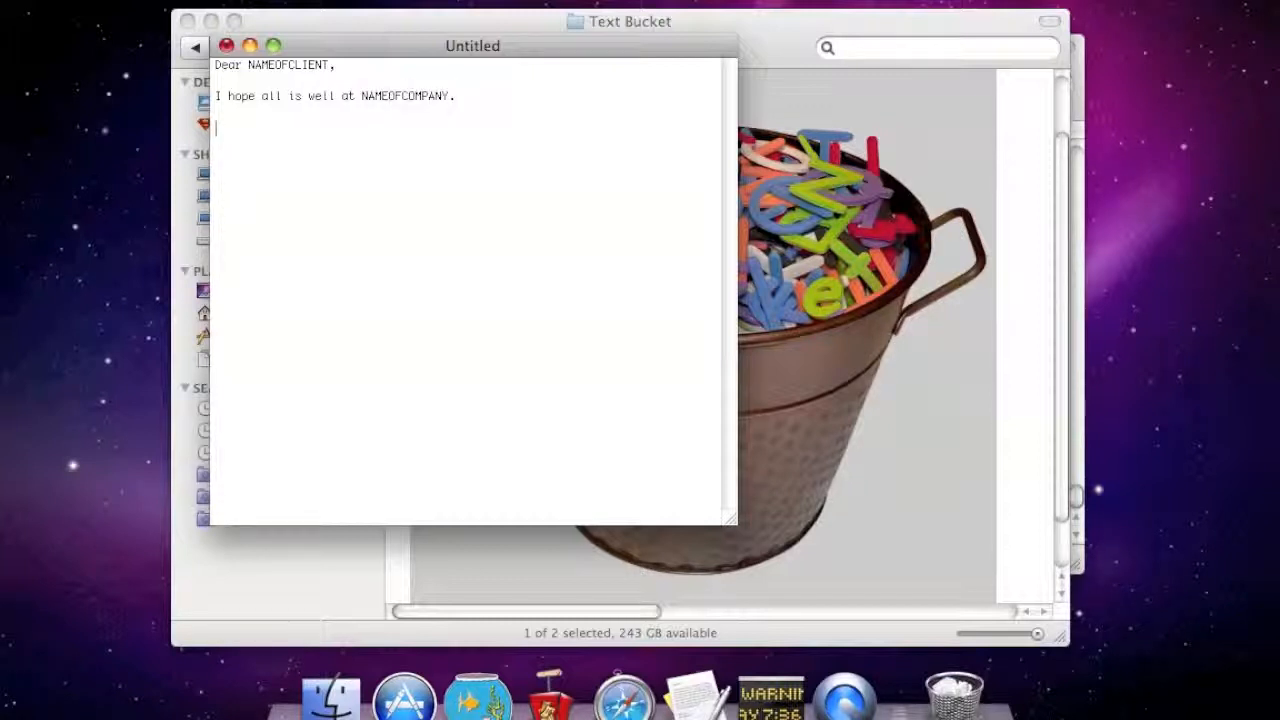
# Step: Fill in the letter's placeholders with the client's name and the company name Basset Software
pyautogui.press('Up')
pyautogui.press('Up')
pyautogui.press('Up')
pyautogui.press('Up')
pyautogui.doubleClick(272, 66)
pyautogui.write('Stan the basset hound,')
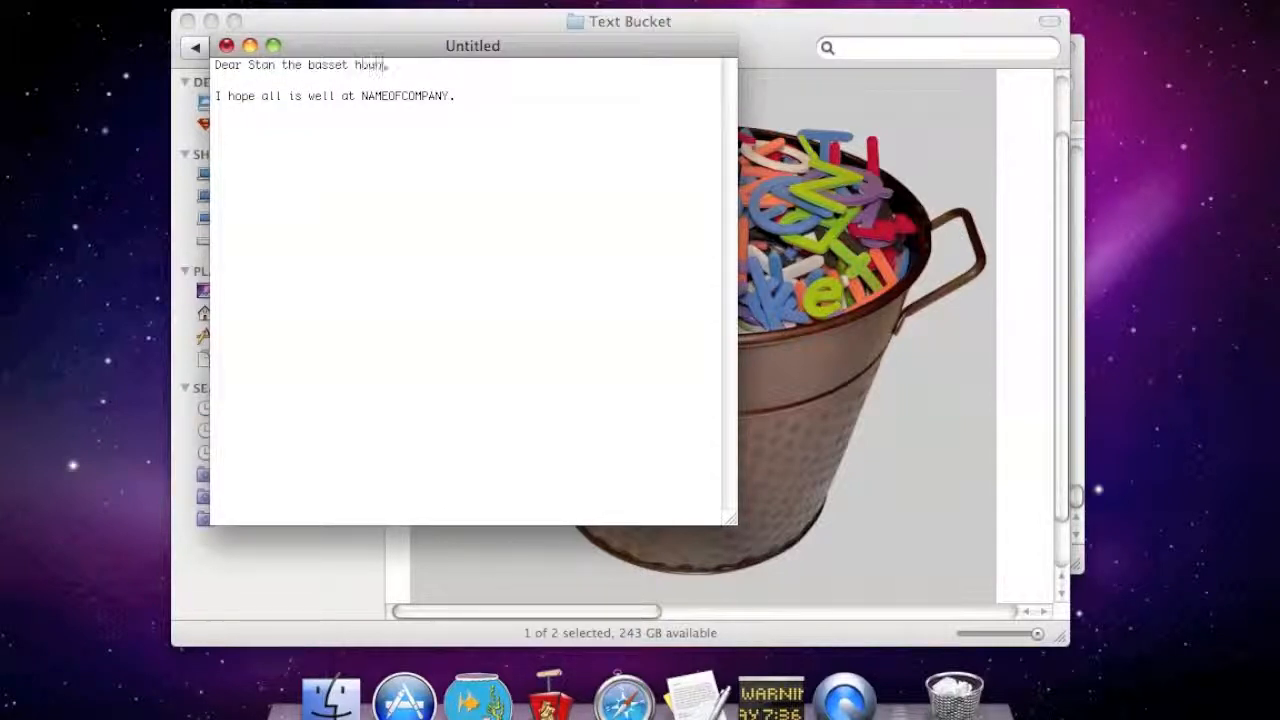
pyautogui.doubleClick(389, 96)
pyautogui.write('Basset Sof')
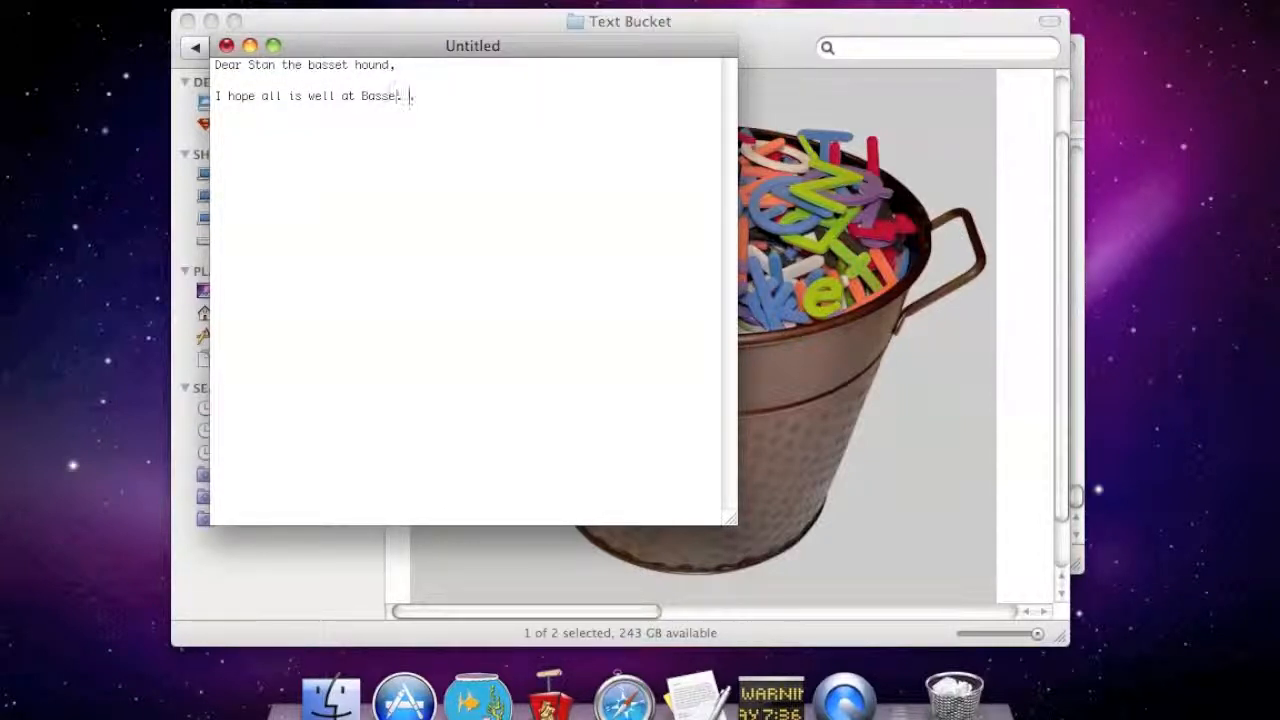
pyautogui.write('tware')
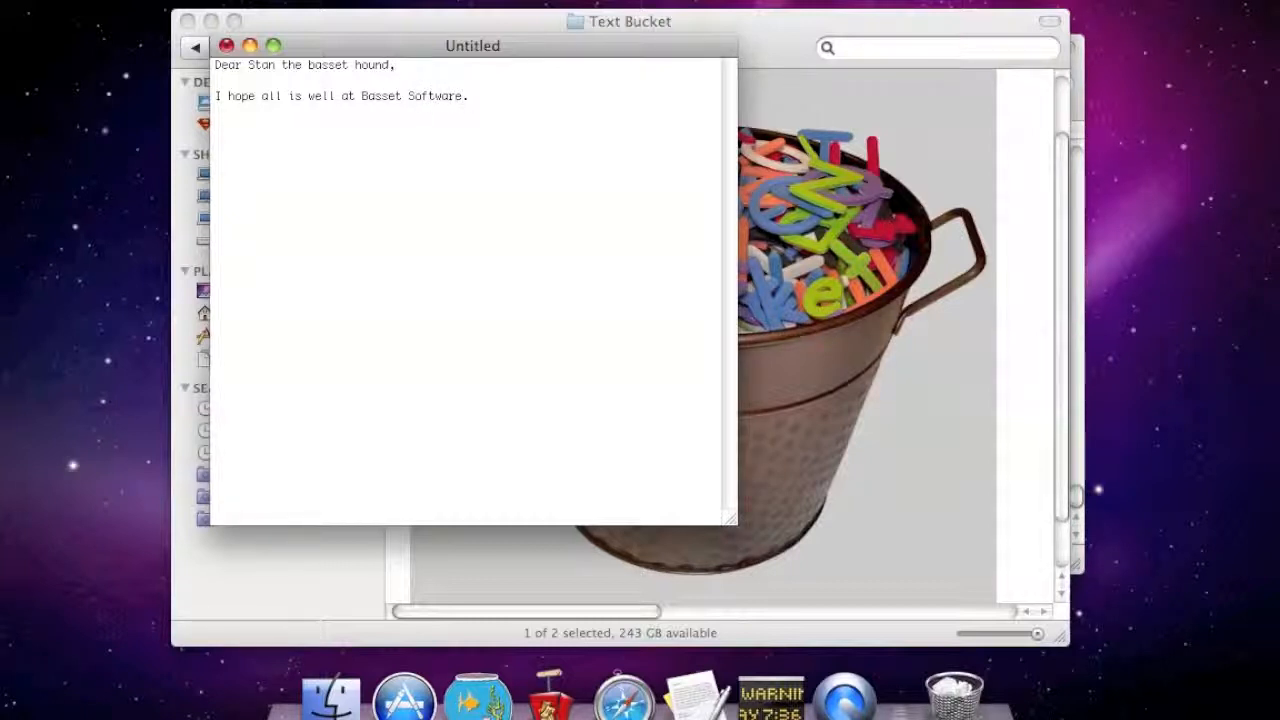
# Step: Clear the letter and call up the email response template from slot 3 of Text Bucket's tab B
pyautogui.press('super+a')
pyautogui.press('BackSpace')
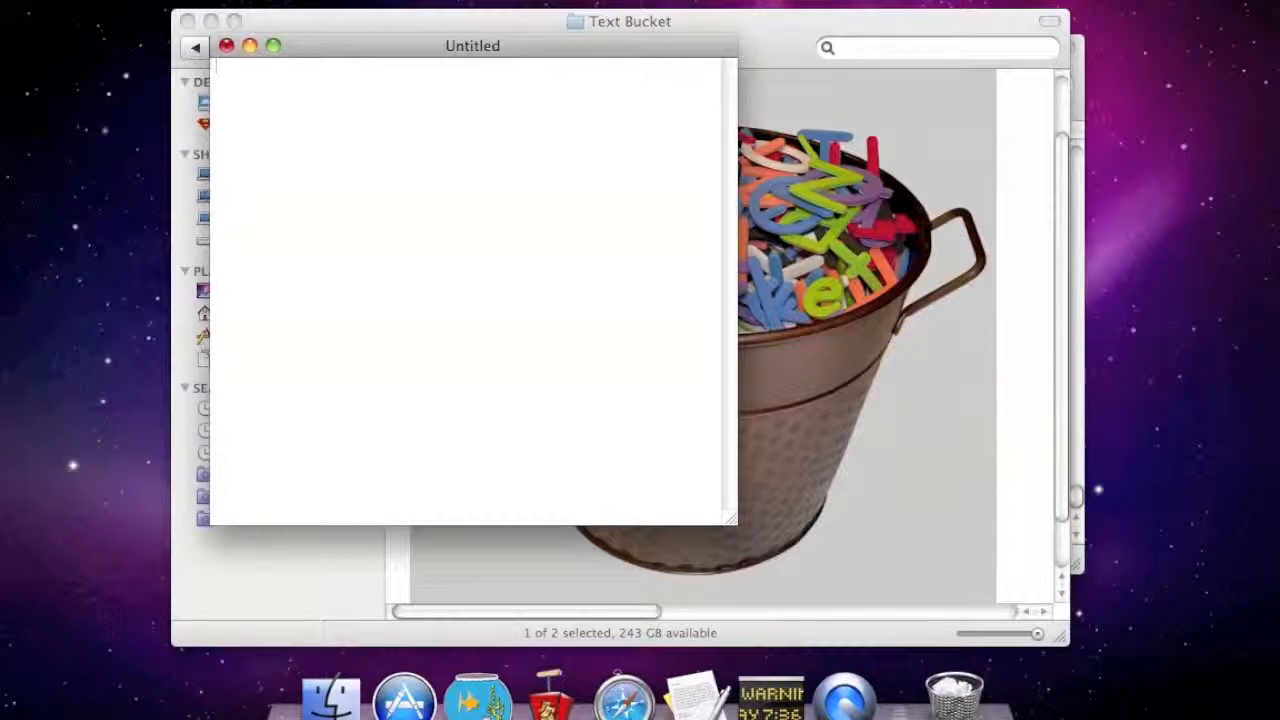
pyautogui.click(654, 0)
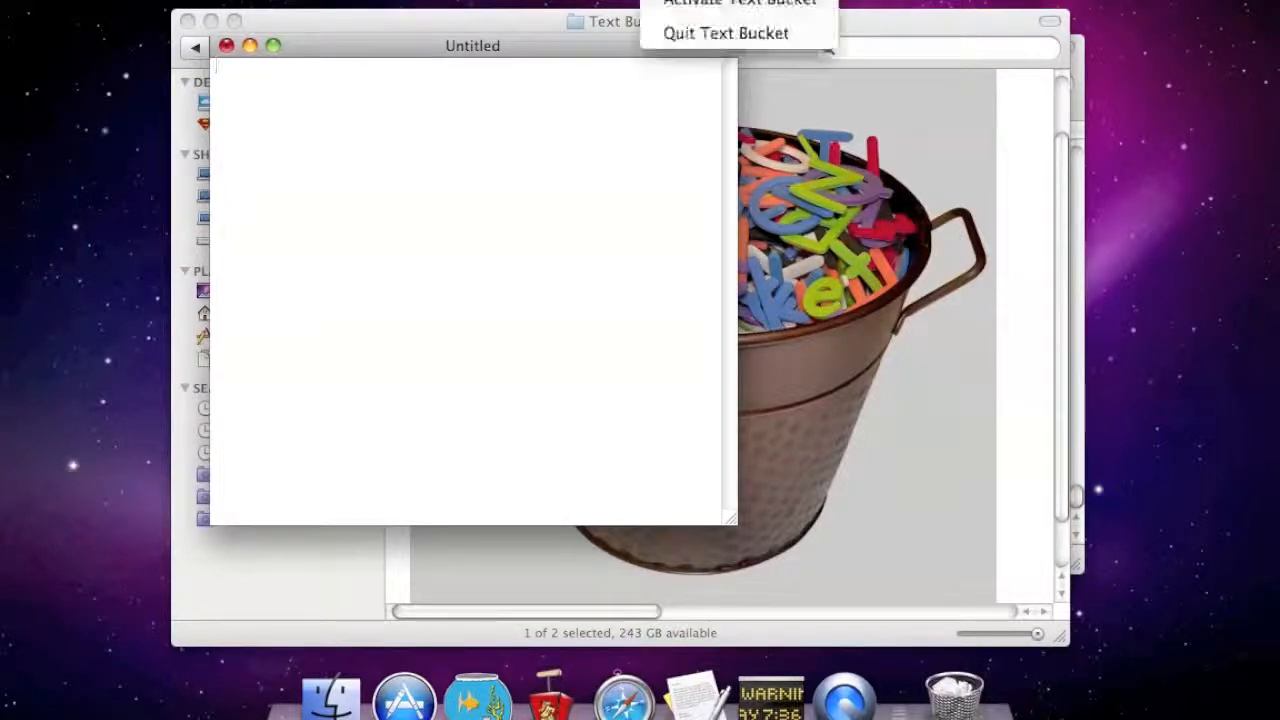
pyautogui.click(670, 4)
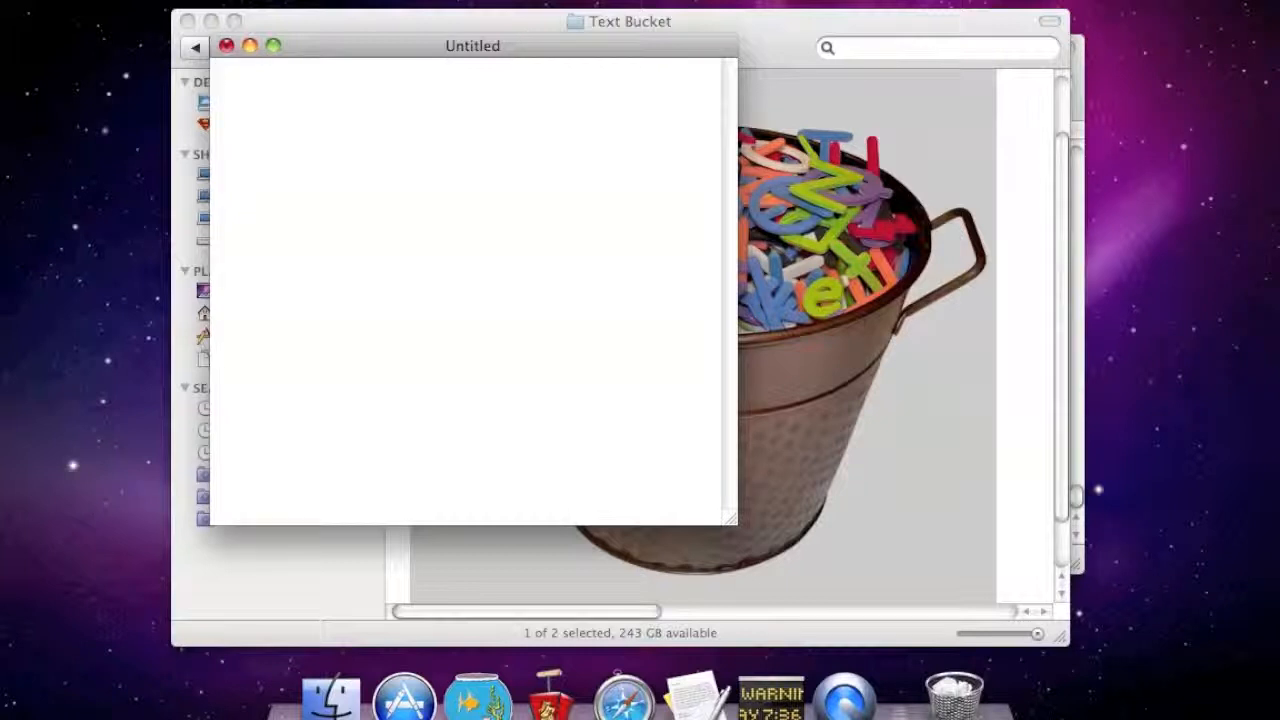
pyautogui.hotkey('ctrl', 'space')
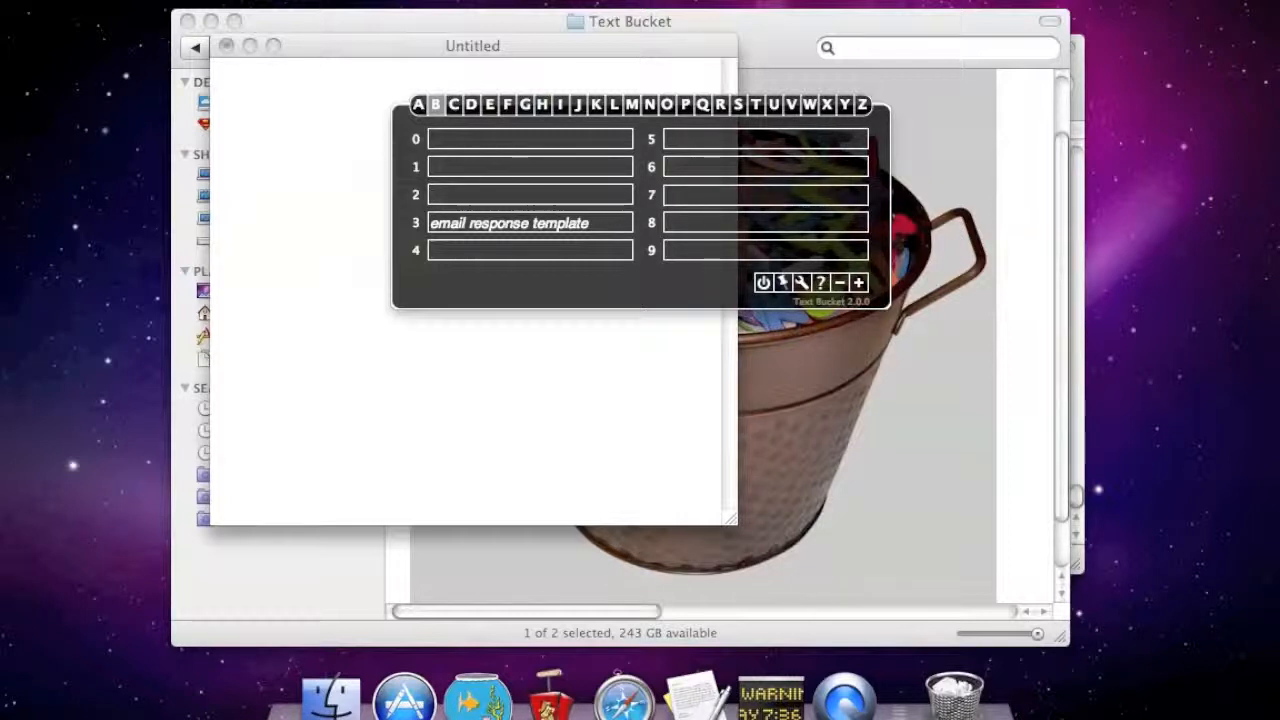
pyautogui.press('3')
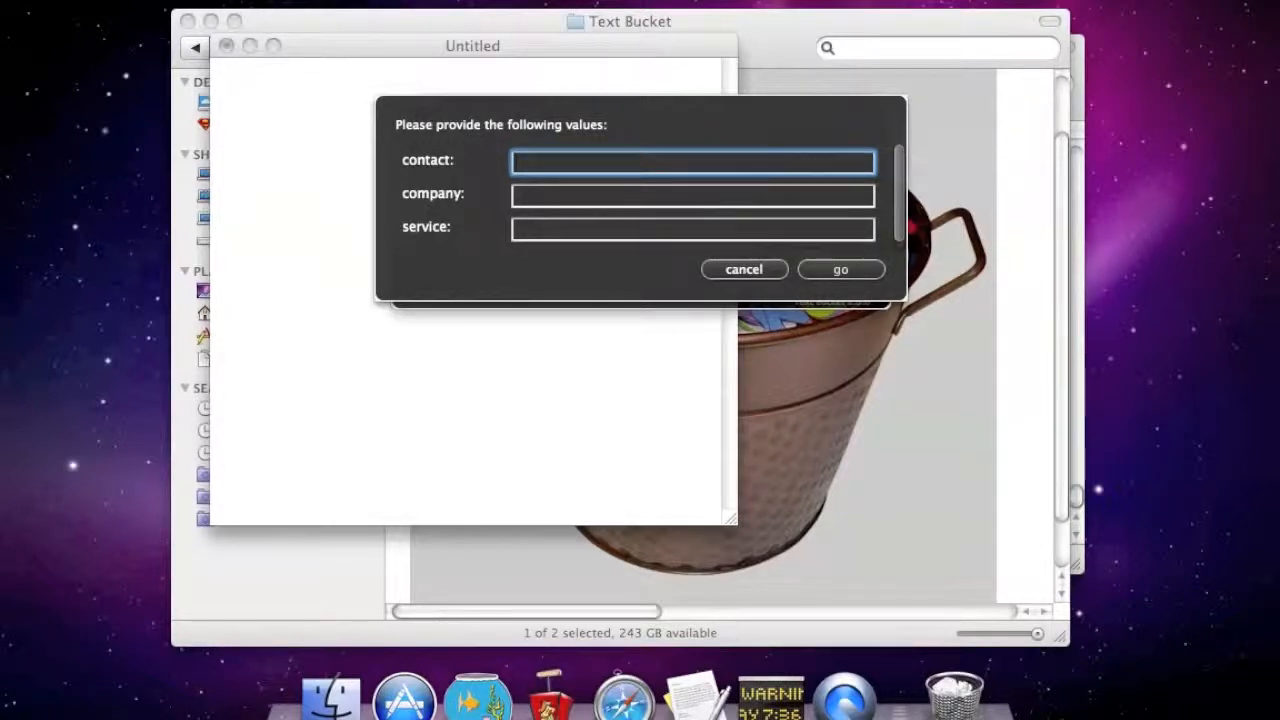
# Step: Insert the template letter with the contact's name, company Basset Software and service Treat Delivery
pyautogui.write('Stan the Basset Hound')
pyautogui.press('Tab')
pyautogui.write('Basset Software')
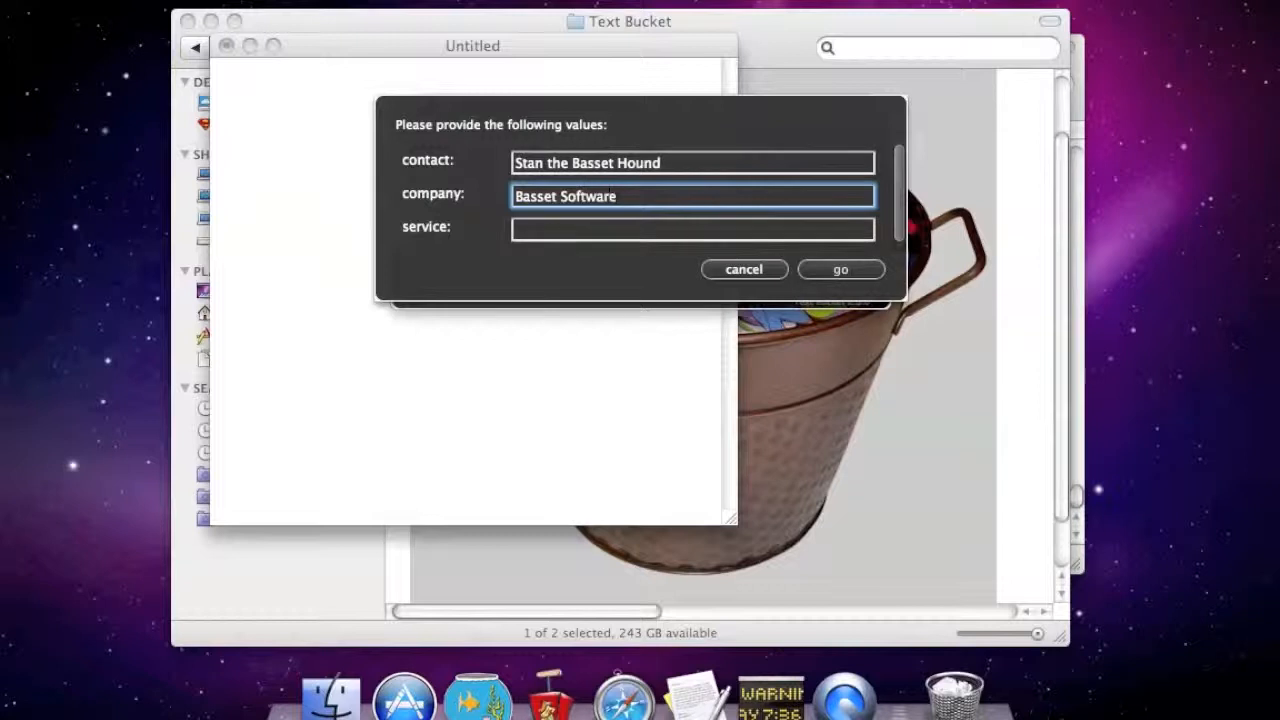
pyautogui.press('Tab')
pyautogui.write('Tex')
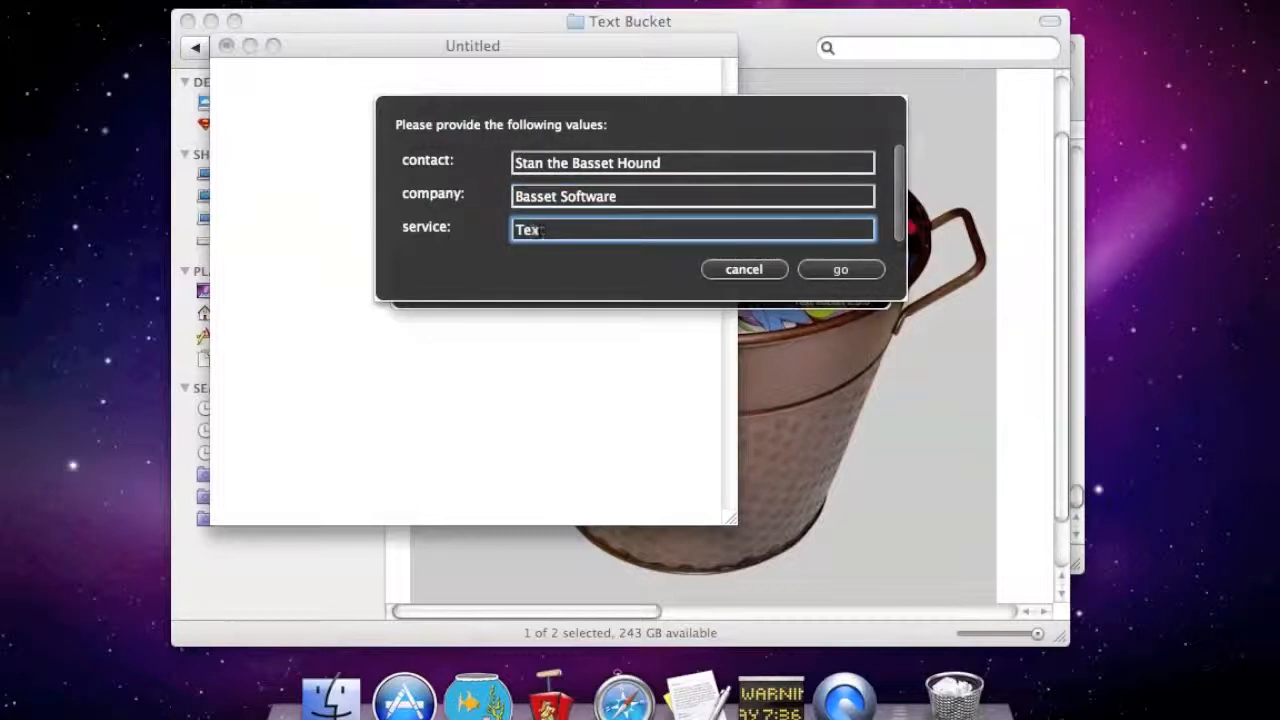
pyautogui.write('tat Delivery')
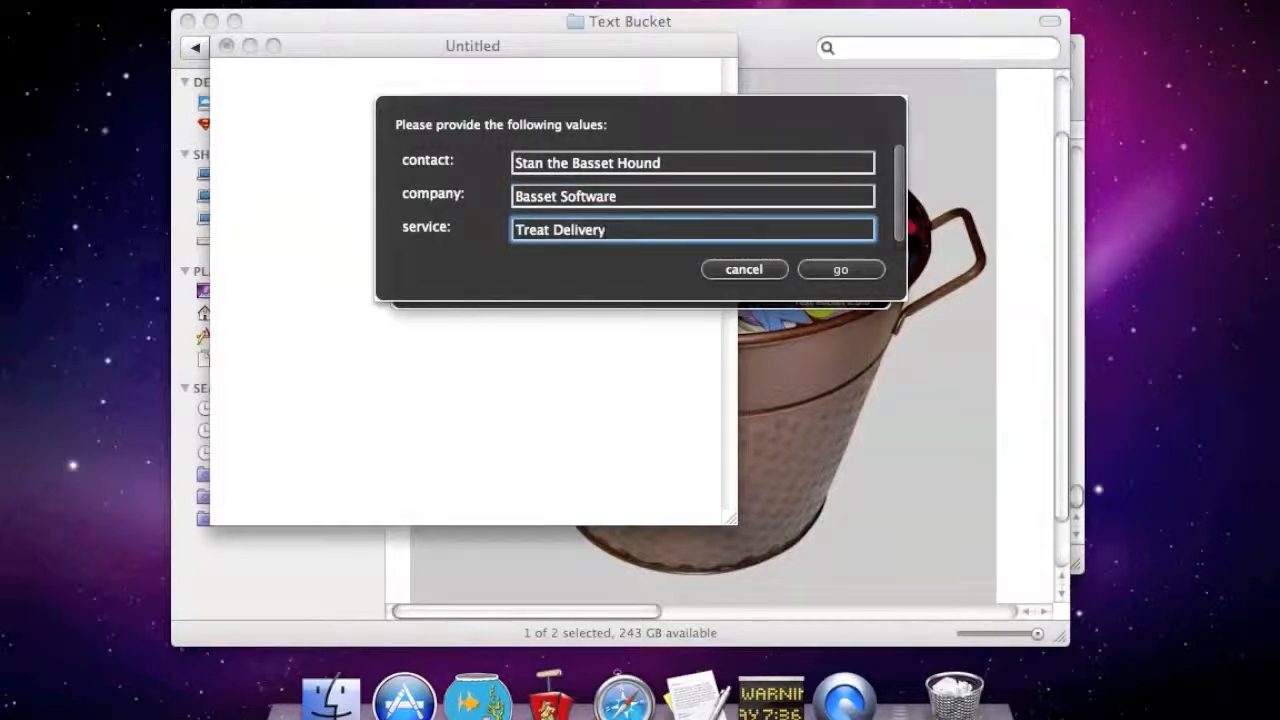
pyautogui.click(836, 269)
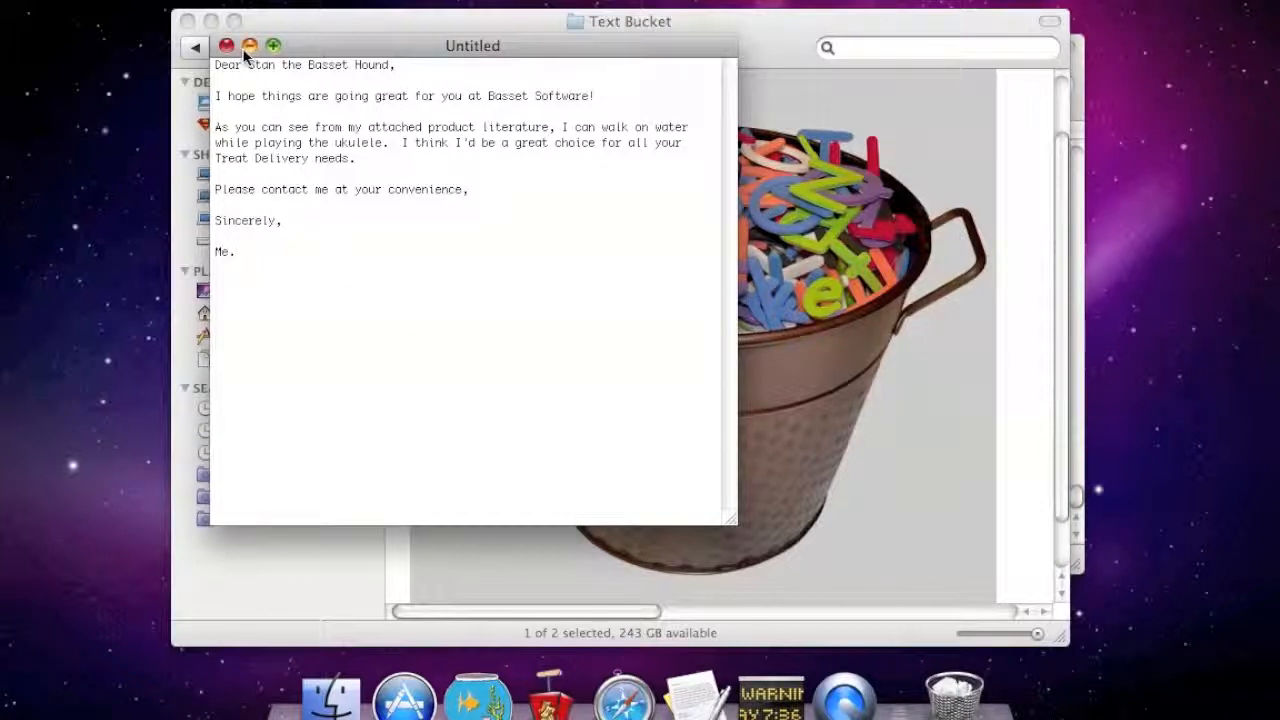
# Step: Check the contact, company and service values filled into the inserted letter
pyautogui.moveTo(248, 64); pyautogui.dragTo(395, 68)
pyautogui.moveTo(515, 95); pyautogui.dragTo(577, 96)
pyautogui.moveTo(308, 158); pyautogui.dragTo(216, 147)
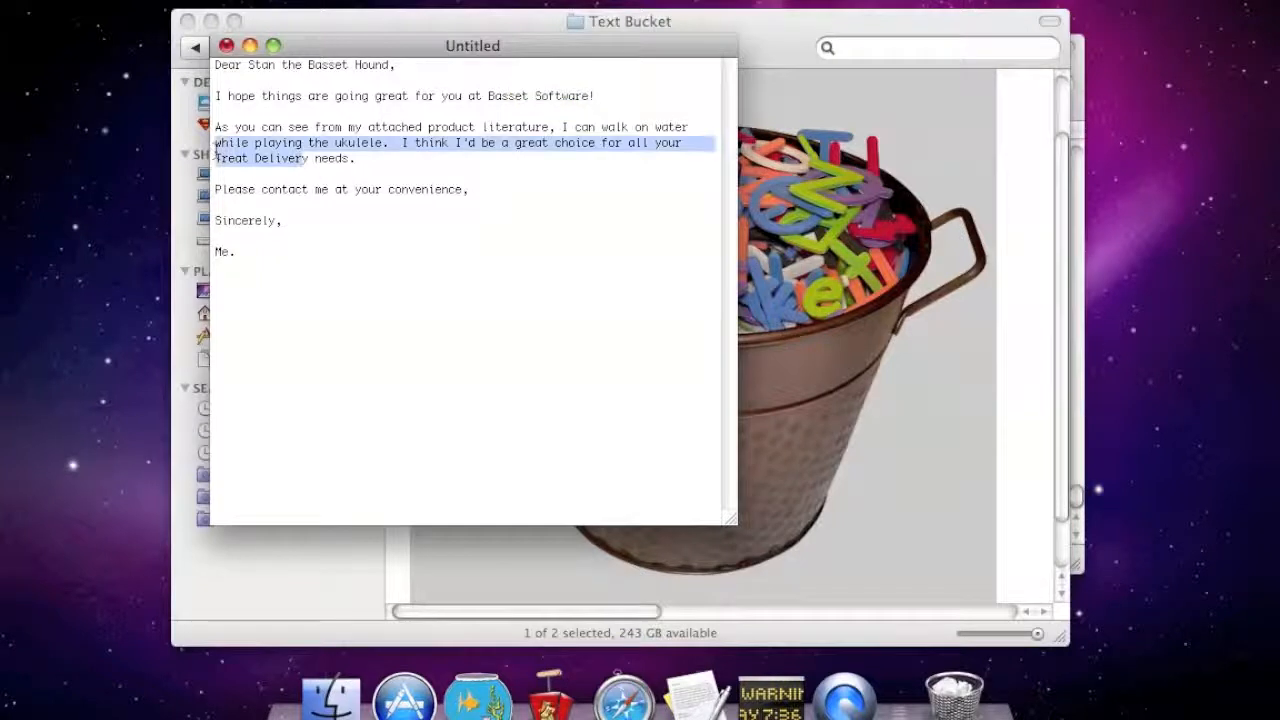
pyautogui.click(343, 237)
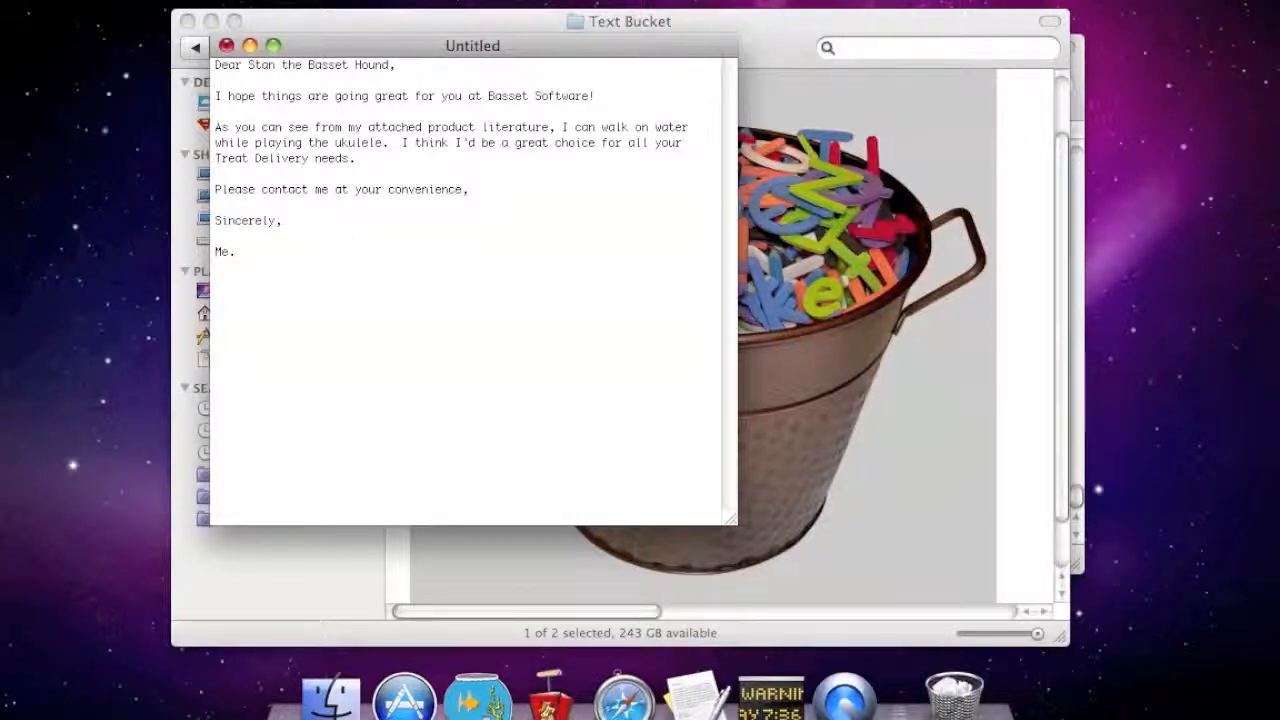
# Step: Bring Text Bucket back up, preview the email response template in slot B-3 and open that slot for editing
pyautogui.click(660, 0)
pyautogui.click(700, 4)
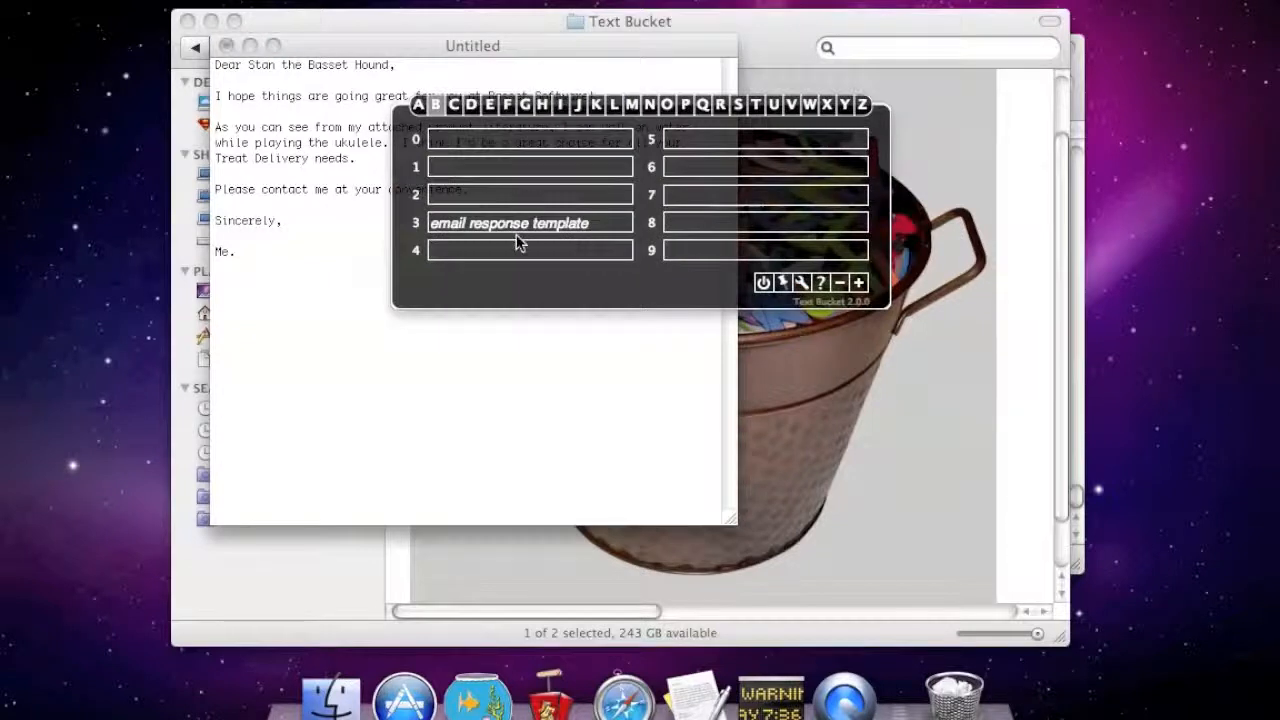
pyautogui.moveTo(515, 230)
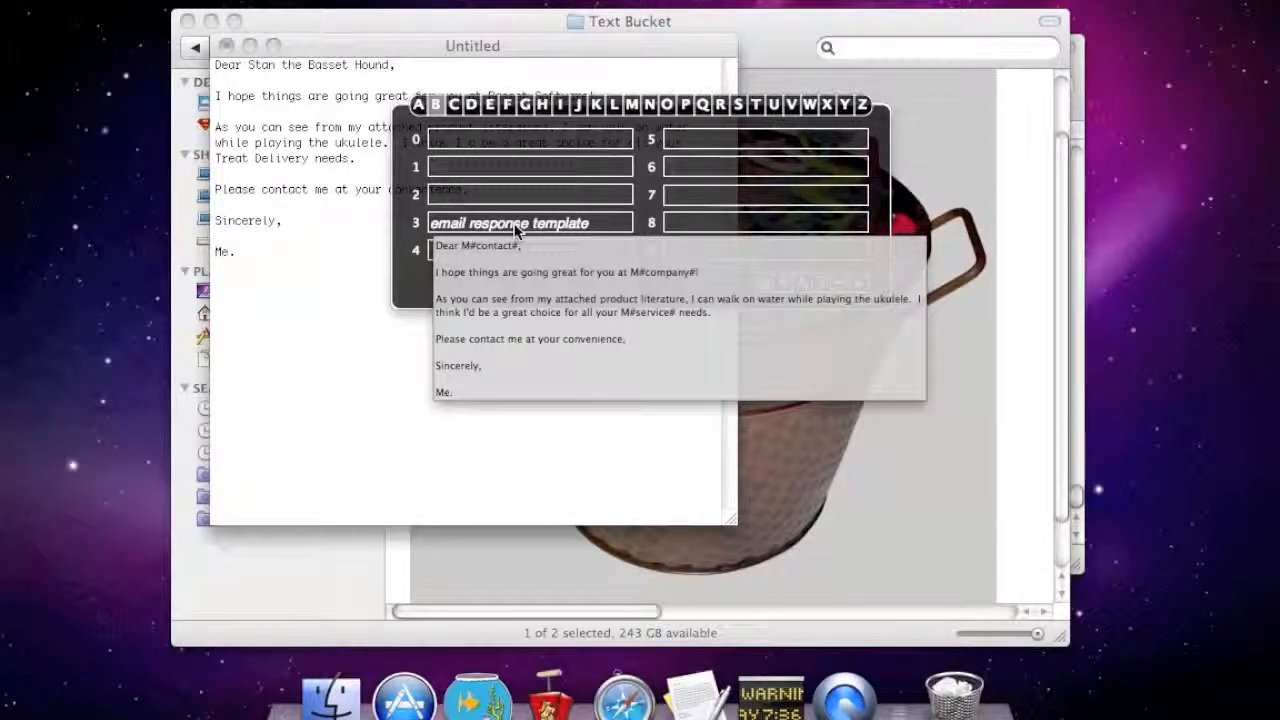
pyautogui.rightClick(515, 231)
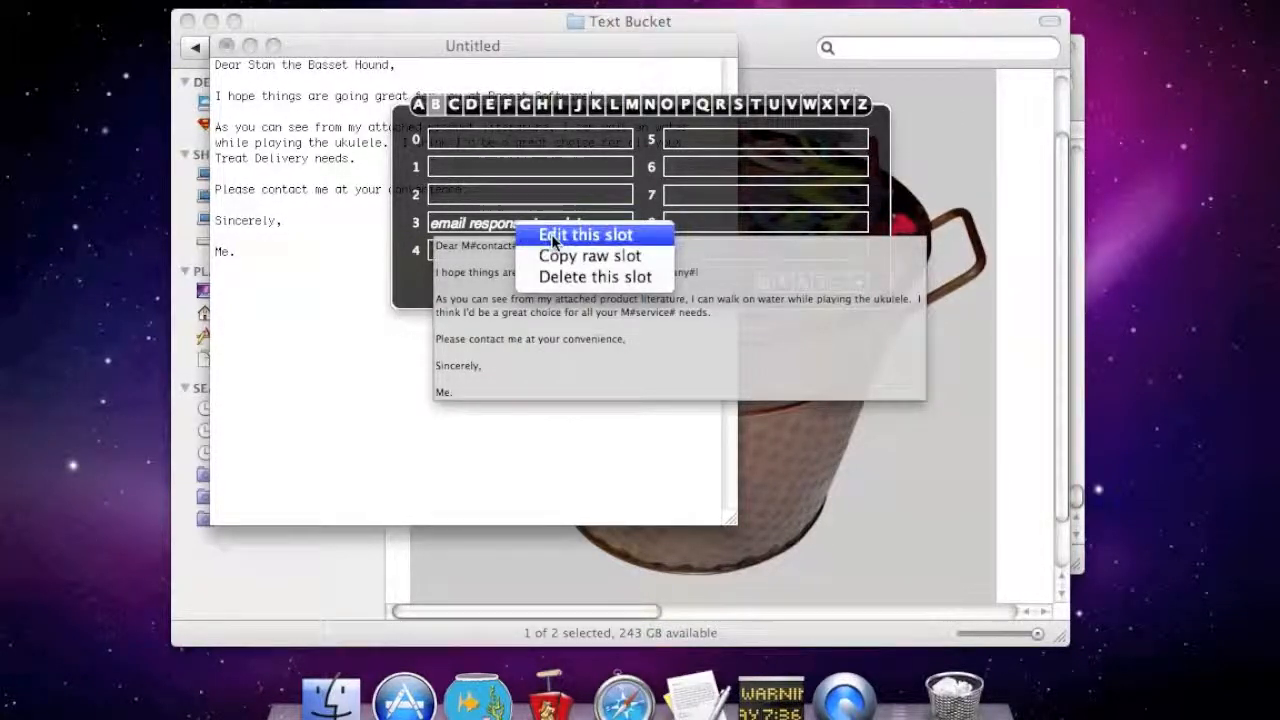
pyautogui.click(652, 236)
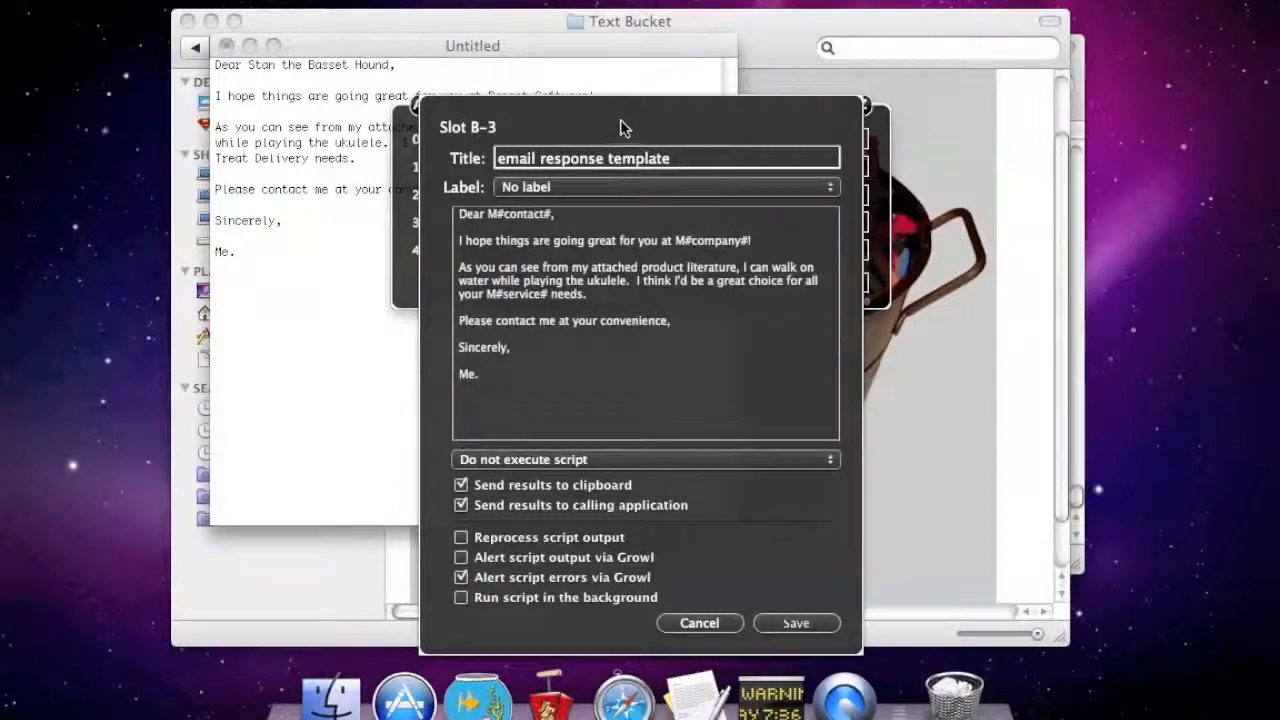
pyautogui.moveTo(620, 118); pyautogui.dragTo(624, 54)
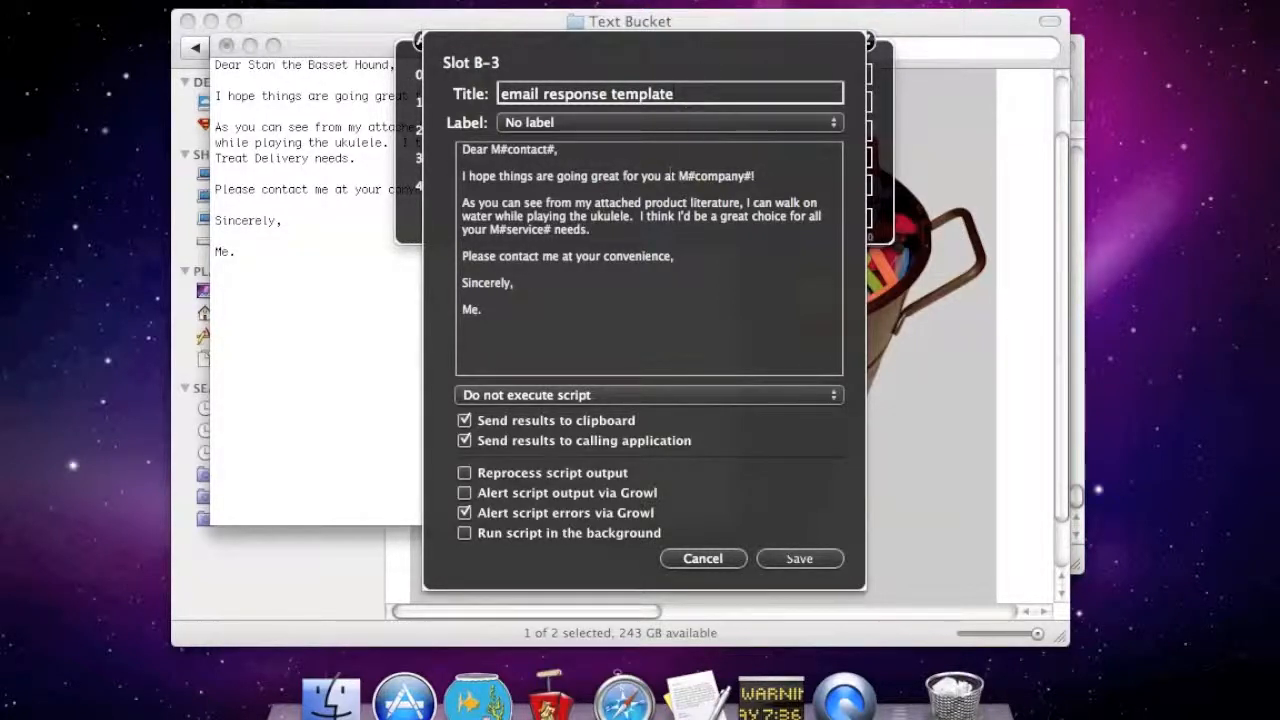
# Step: Examine the M#contact# placeholder in the email response template and close the slot editor without changes
pyautogui.moveTo(490, 149); pyautogui.dragTo(538, 149)
pyautogui.click(553, 150)
pyautogui.moveTo(491, 149); pyautogui.dragTo(506, 150)
pyautogui.click(510, 152)
pyautogui.doubleClick(529, 150)
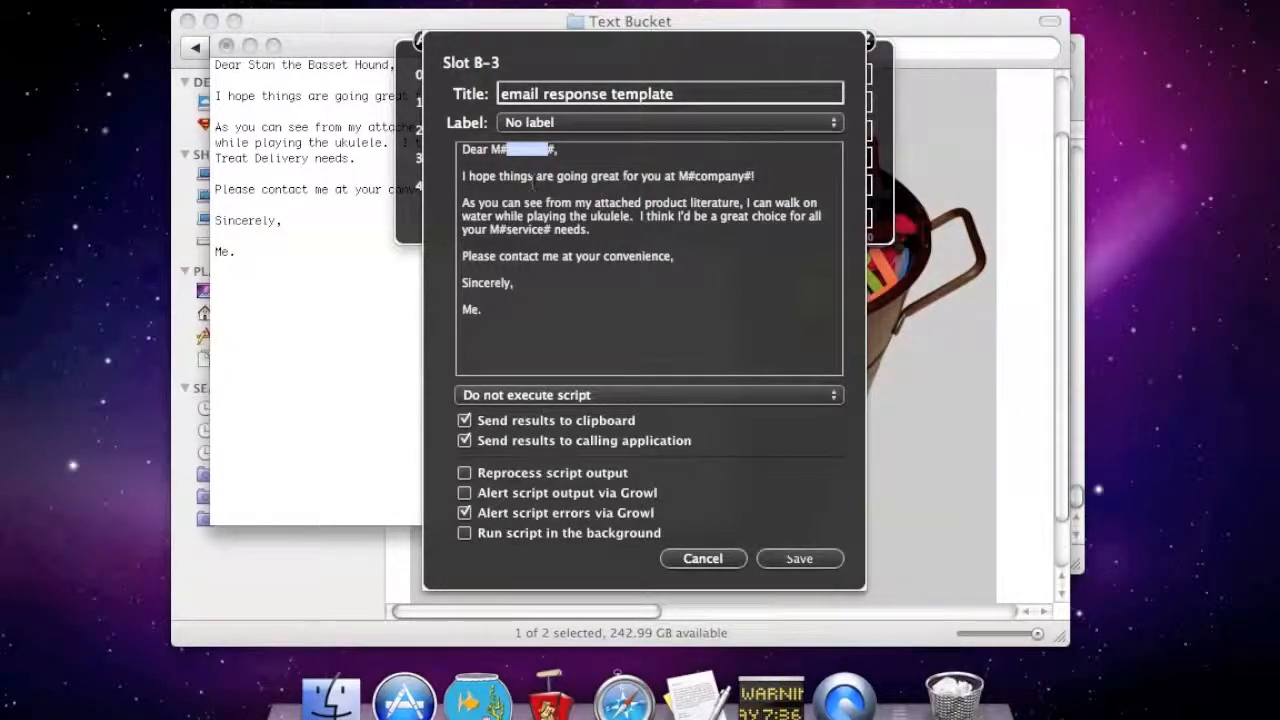
pyautogui.click(534, 178)
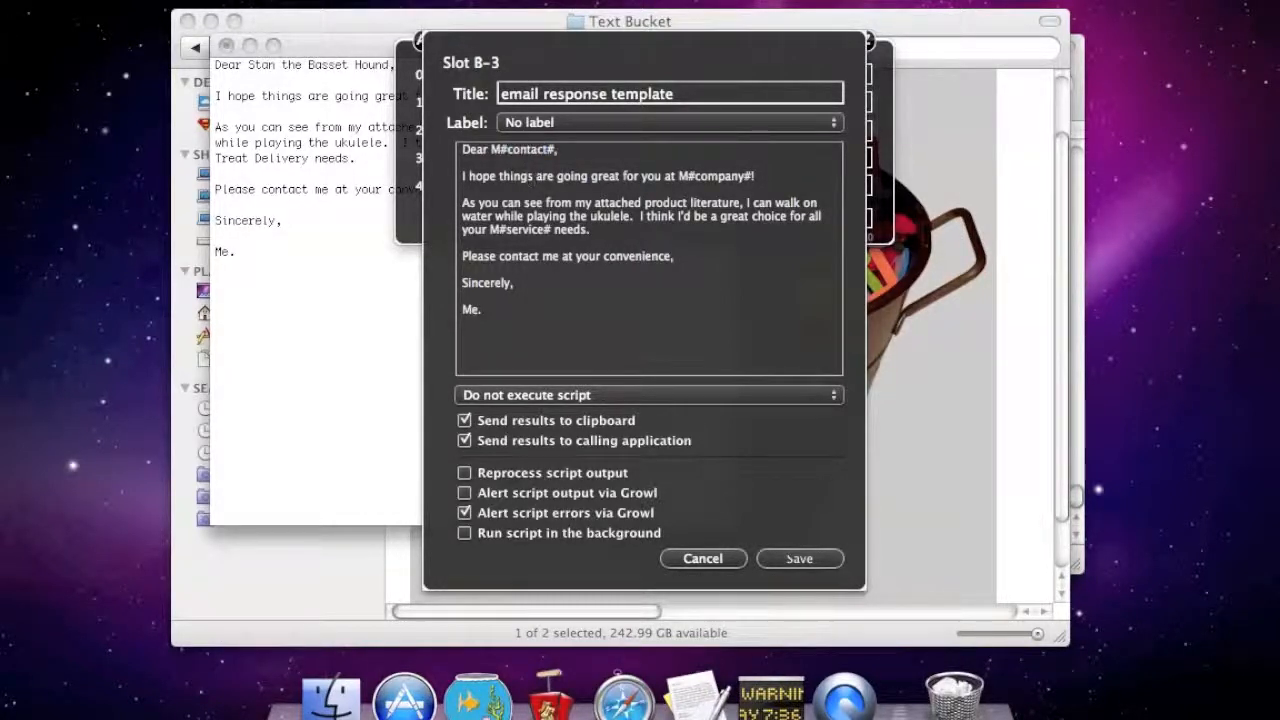
pyautogui.moveTo(489, 150); pyautogui.dragTo(507, 150)
pyautogui.click(509, 166)
pyautogui.moveTo(555, 327); pyautogui.dragTo(558, 297)
pyautogui.click(559, 302)
pyautogui.click(700, 556)
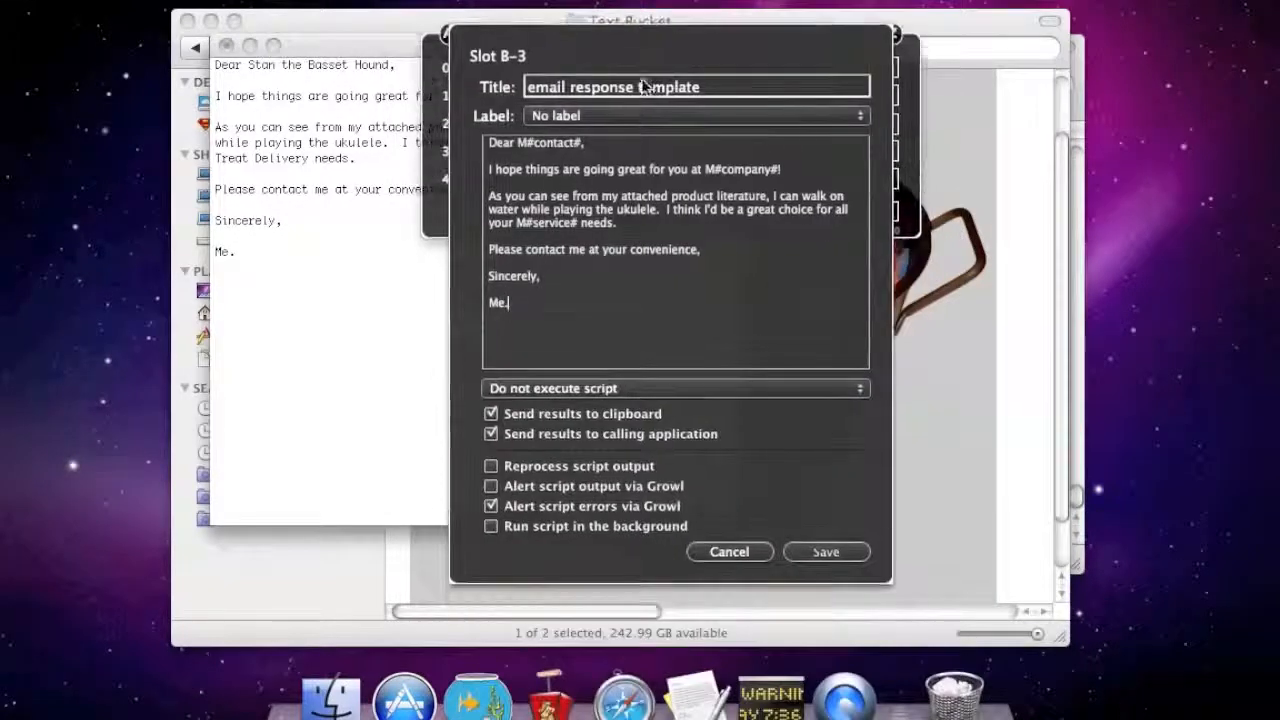
pyautogui.click(718, 552)
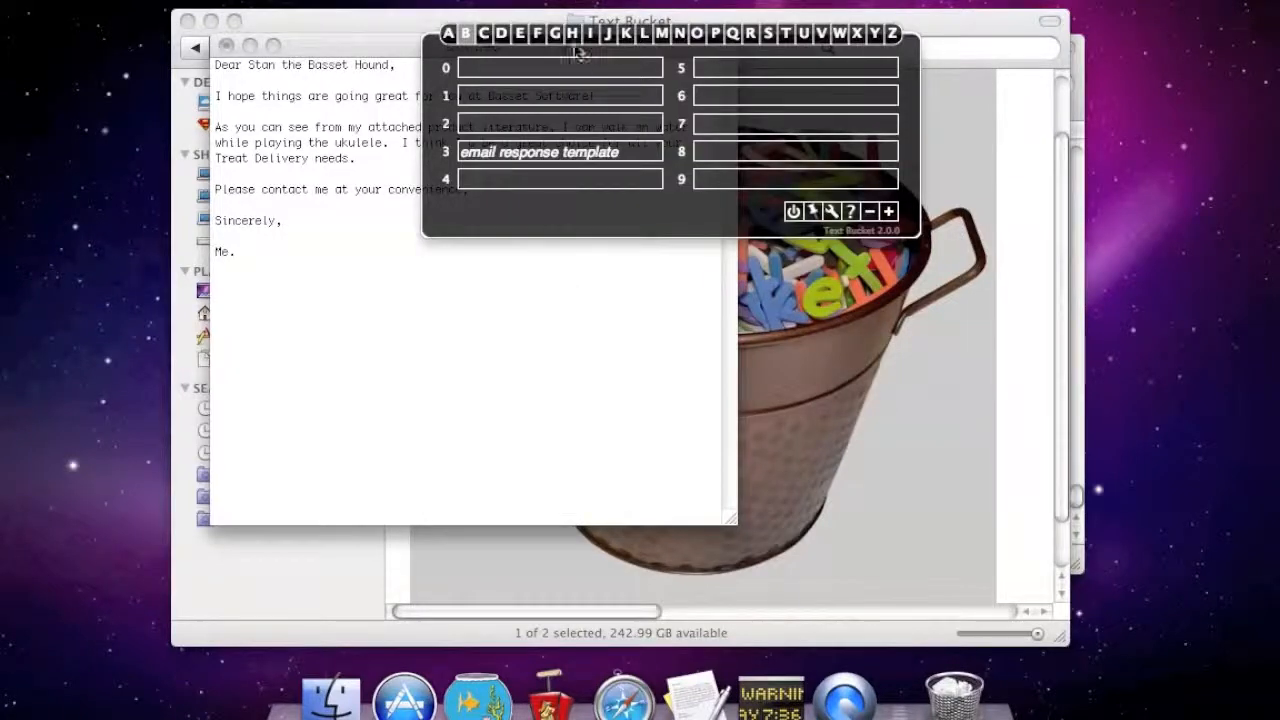
# Step: Store the text "This is some text that I always want to paste into place for some reason." in empty slot B-0
pyautogui.click(570, 66)
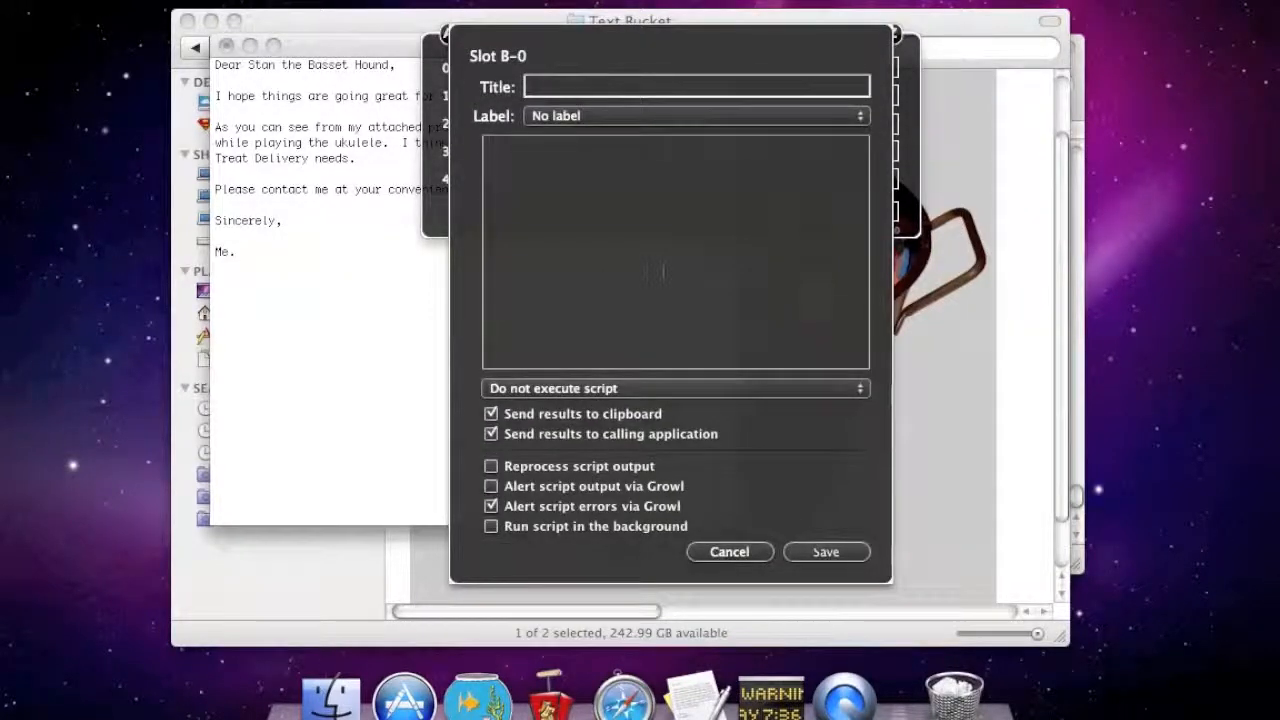
pyautogui.write('This is some')
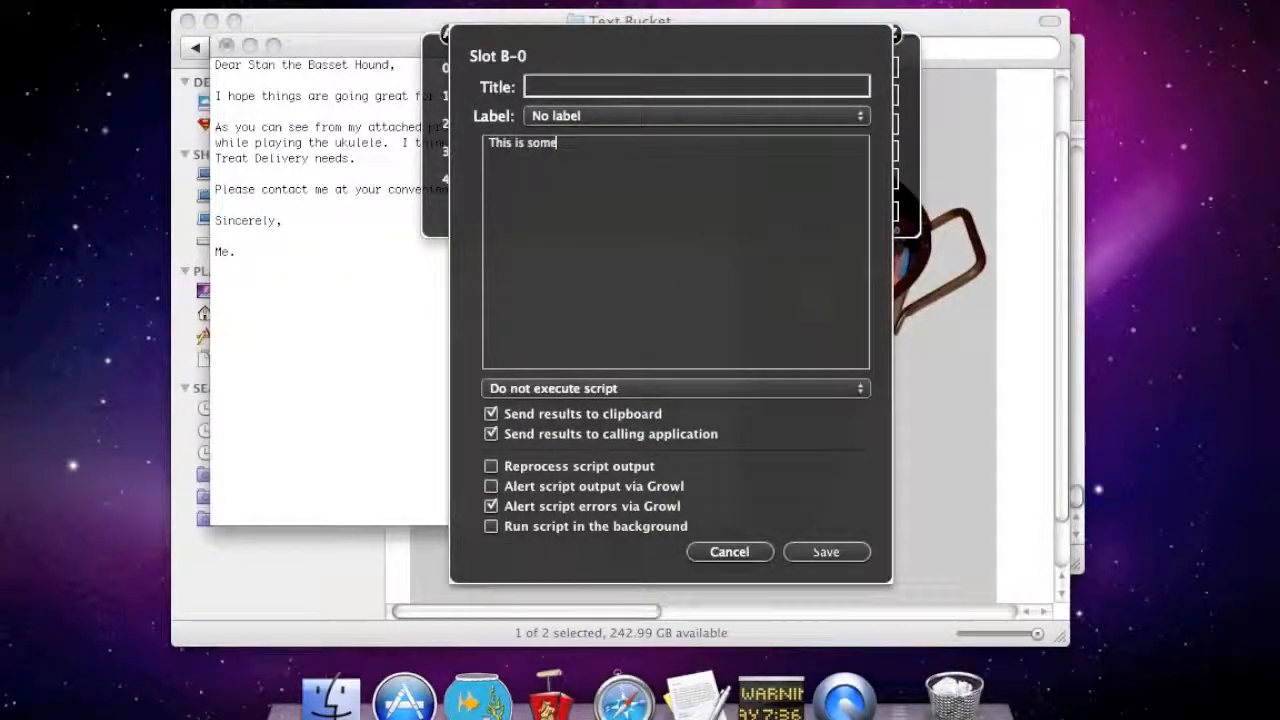
pyautogui.write(' text that I always wa')
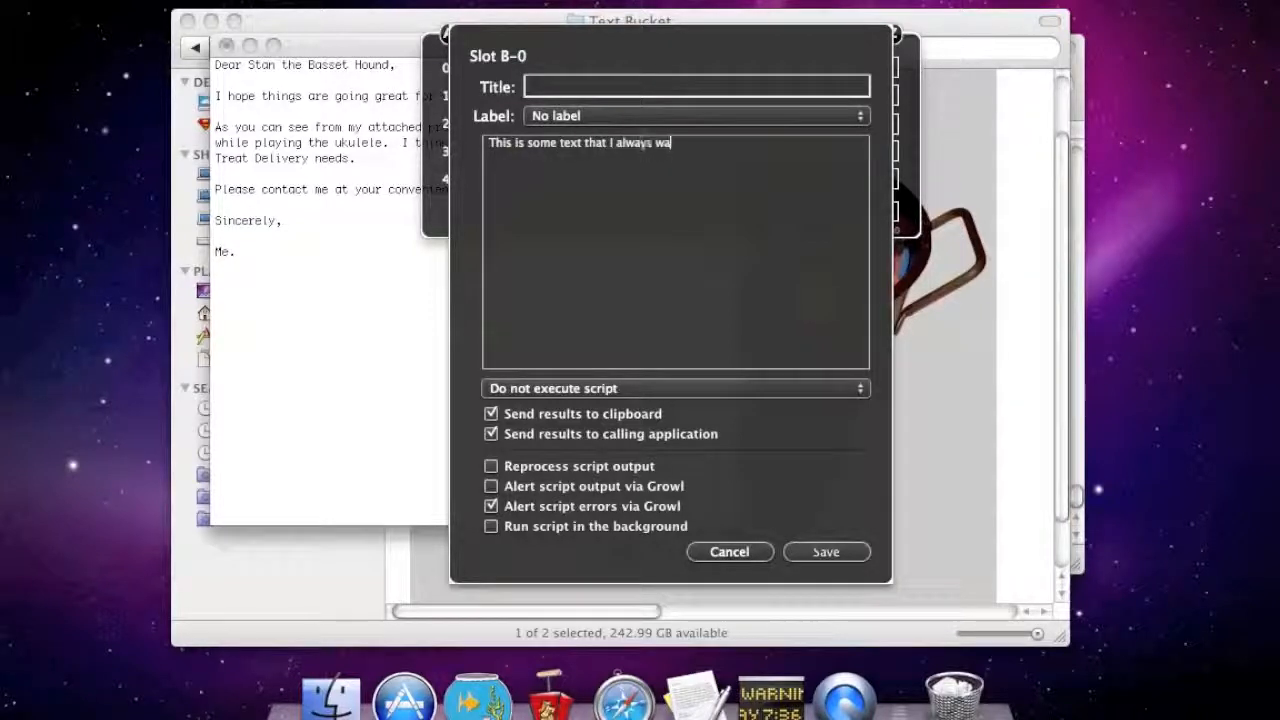
pyautogui.write('nt to paste into plac')
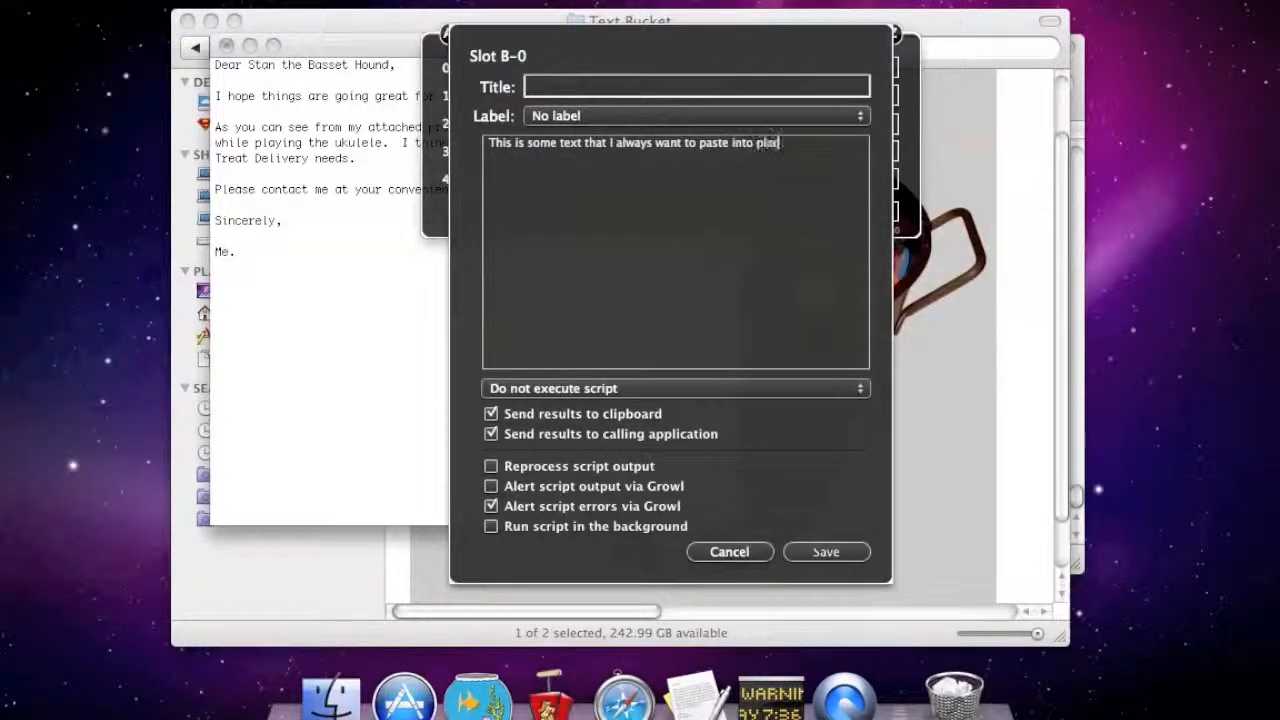
pyautogui.write('e for some reason.')
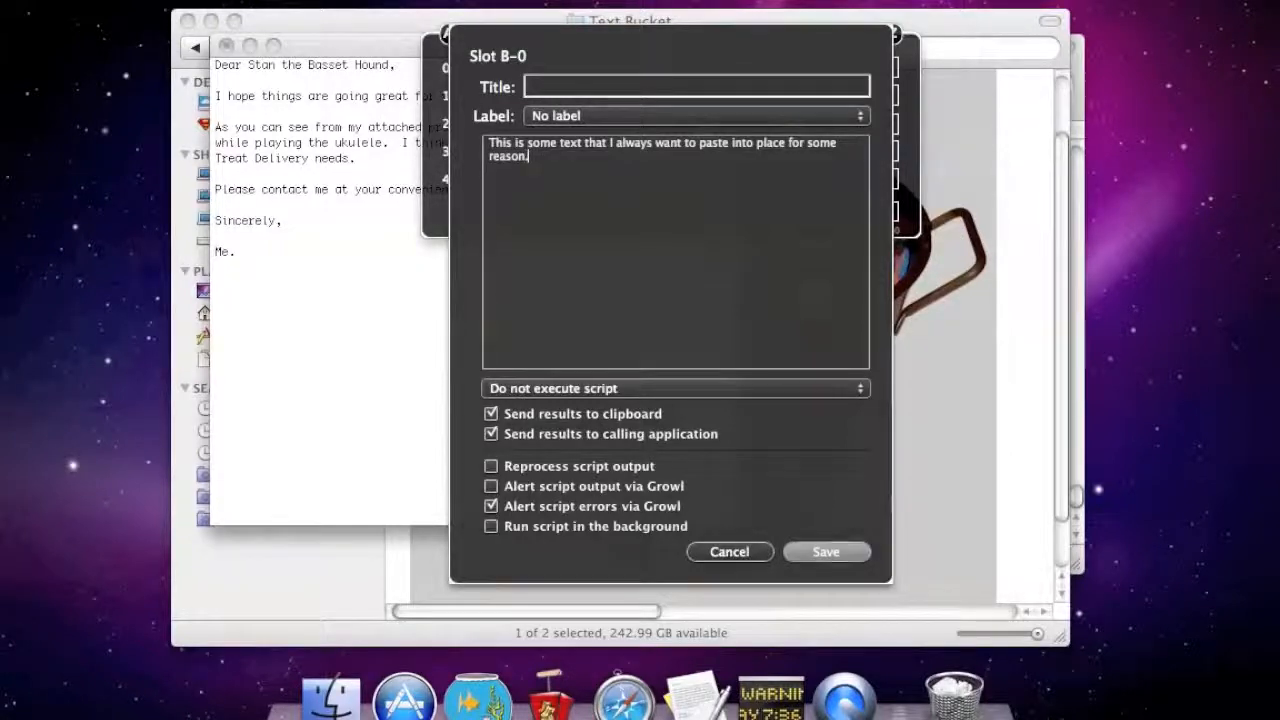
pyautogui.press('Return')
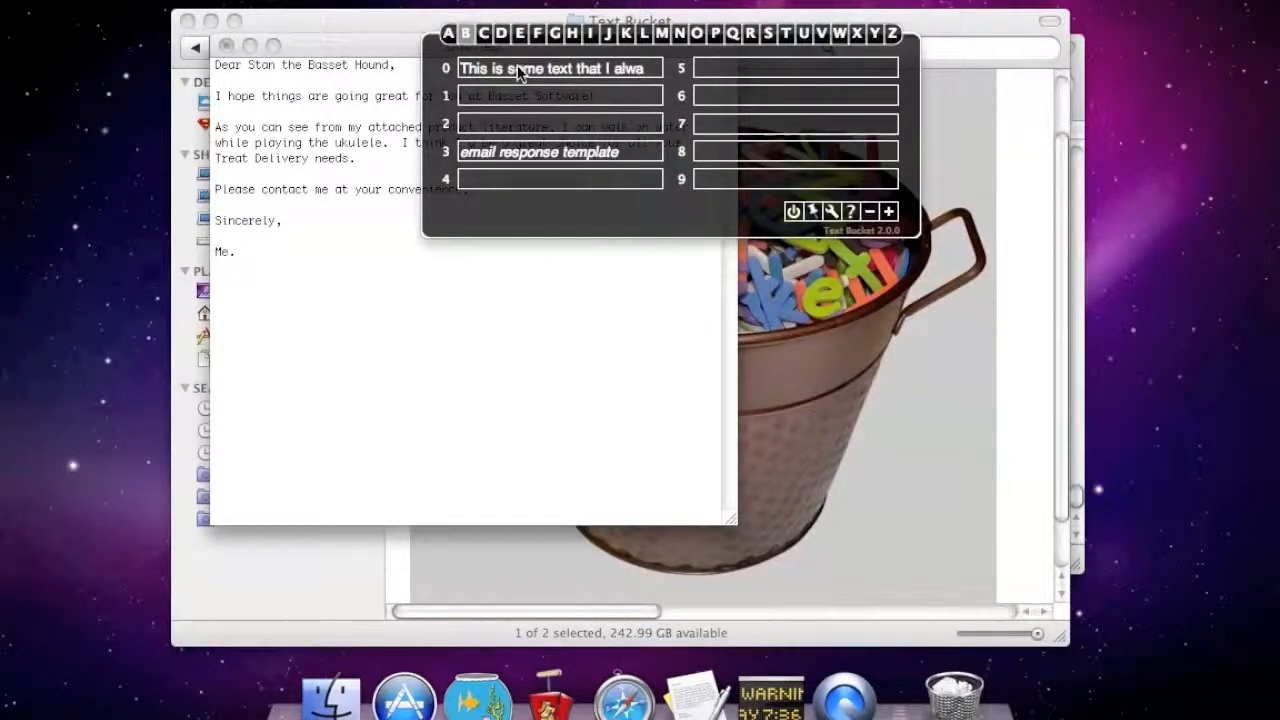
# Step: Clear the letter from the untitled document and insert the stored text from slot B-0
pyautogui.click(379, 254)
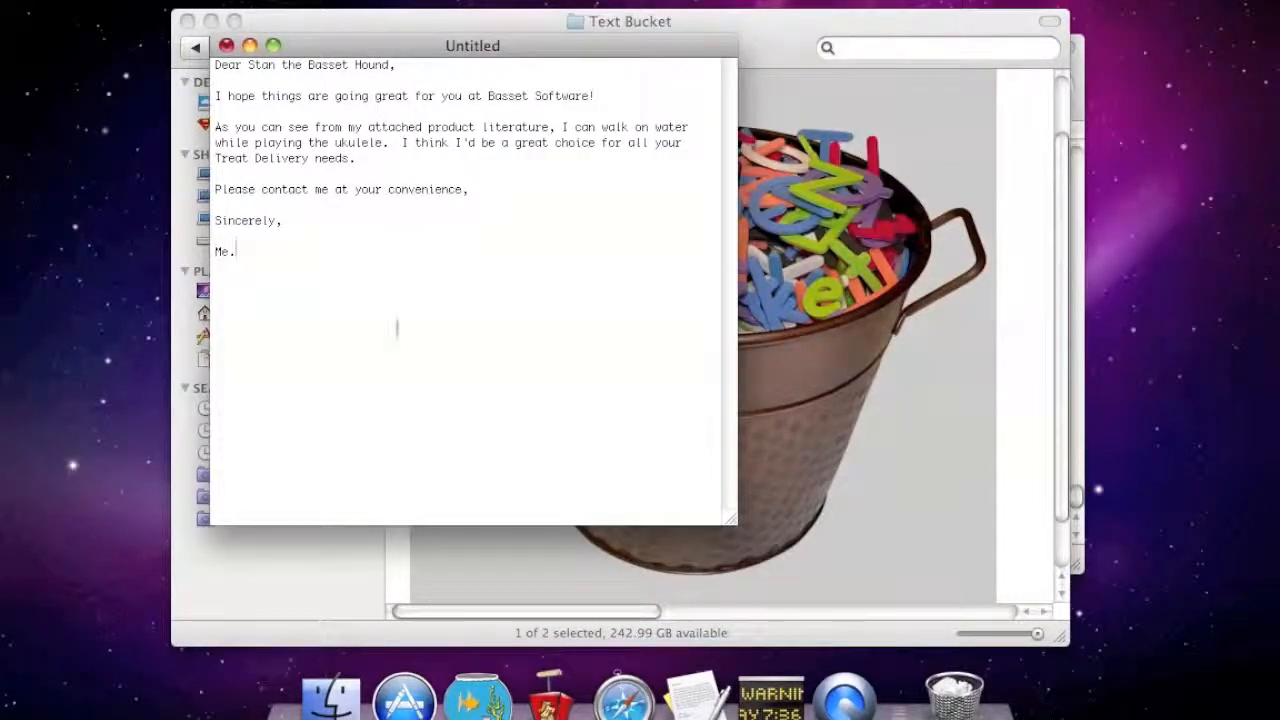
pyautogui.press('super+a')
pyautogui.press('BackSpace')
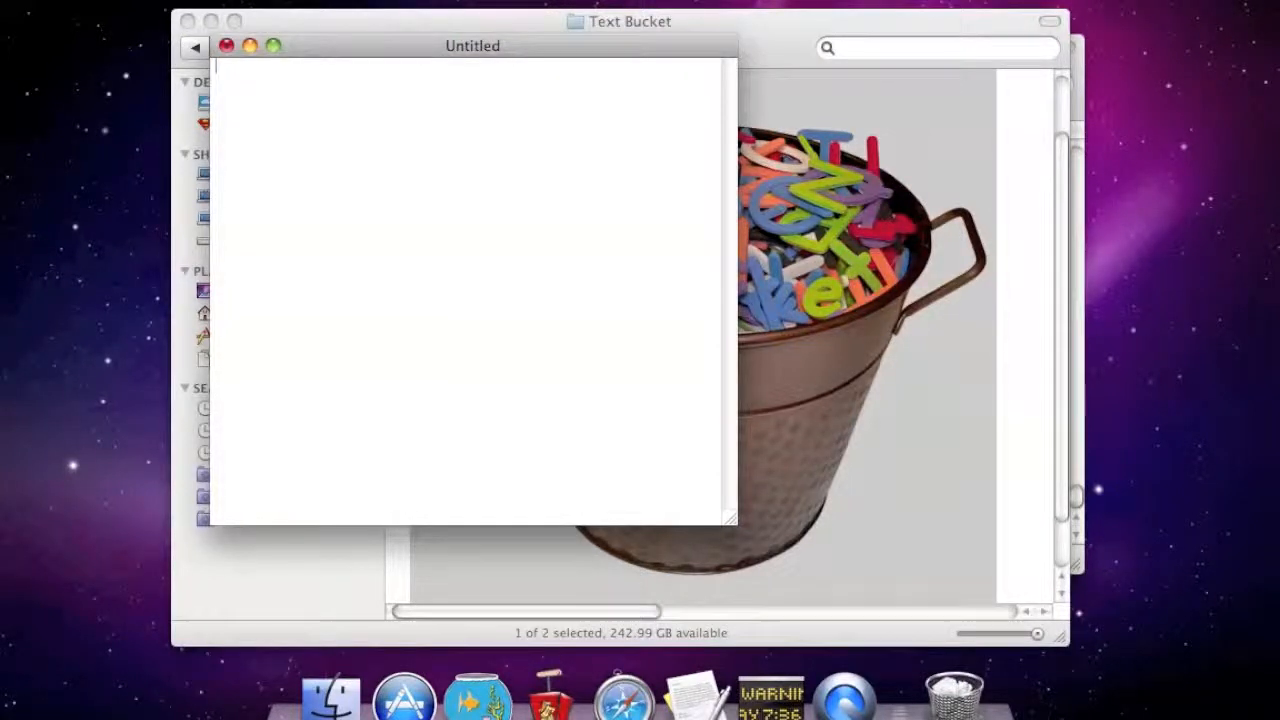
pyautogui.hotkey('ctrl', 'space')
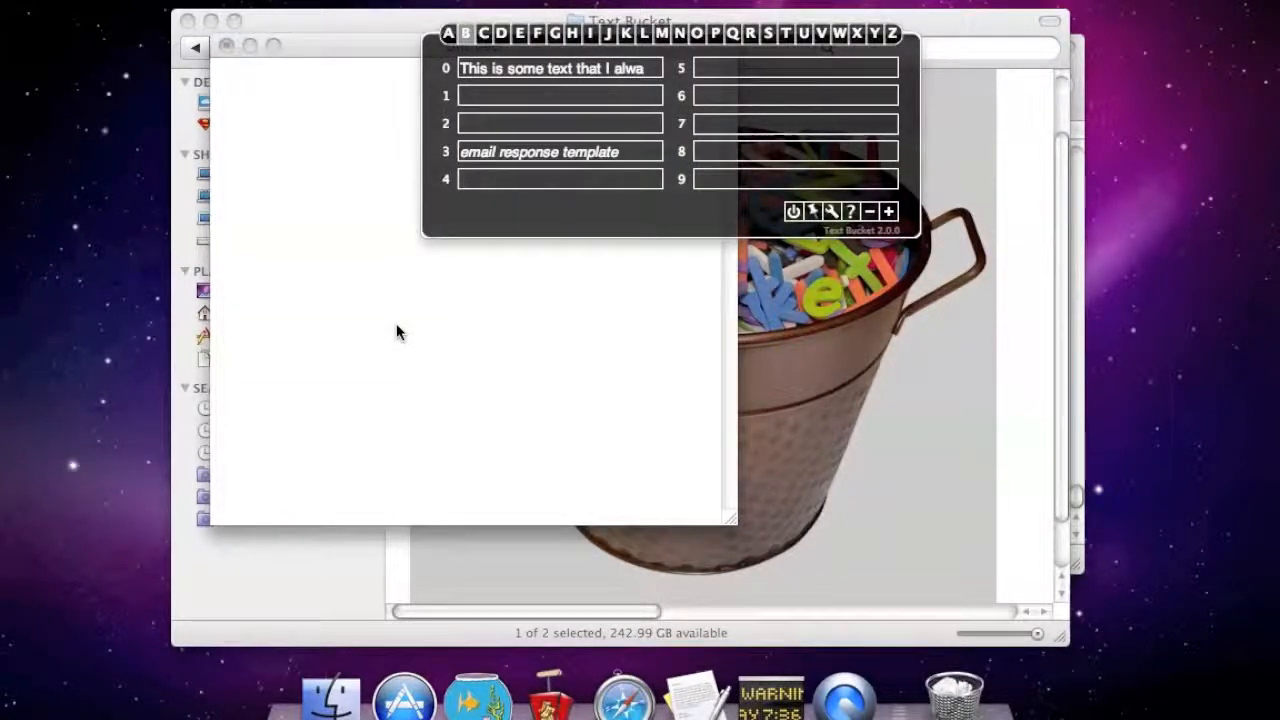
pyautogui.click(396, 330)
pyautogui.write('This is some text that I always want to paste into place for some reason.')
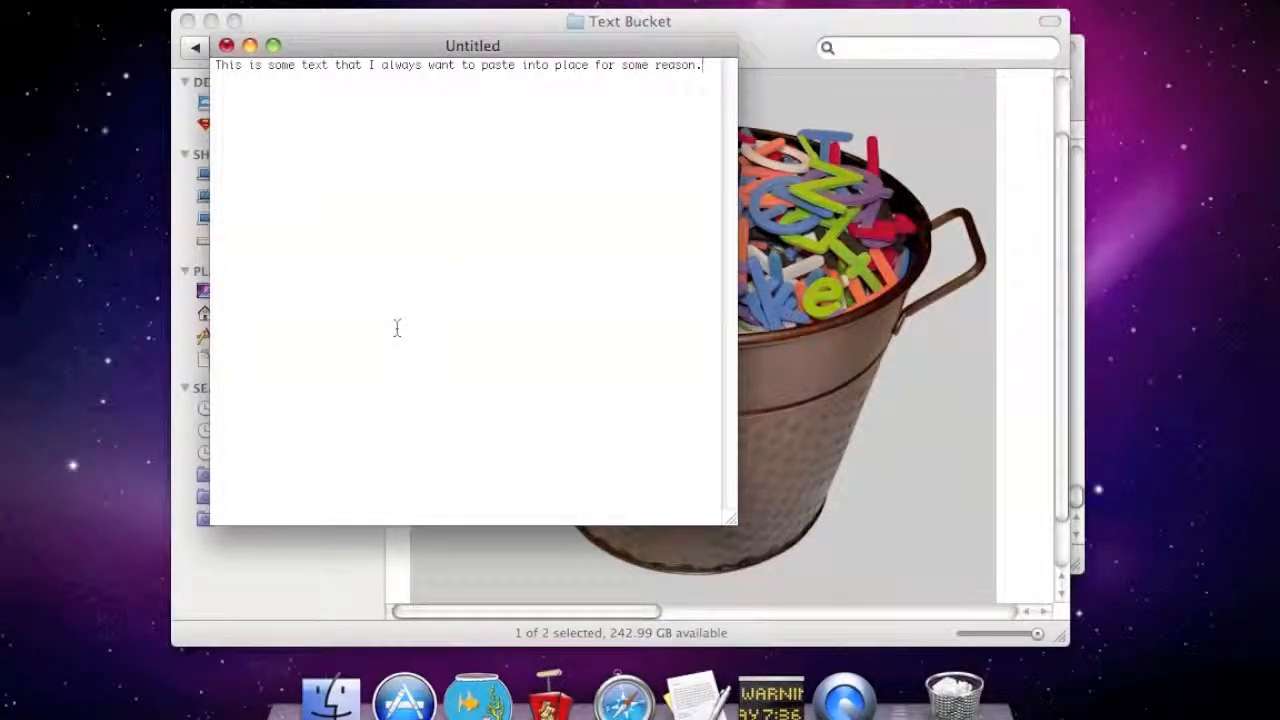
# Step: Add a separate paragraph "This is something that gets M#changed# every time." to slot B-0 and save the slot
pyautogui.hotkey('ctrl', 'space')
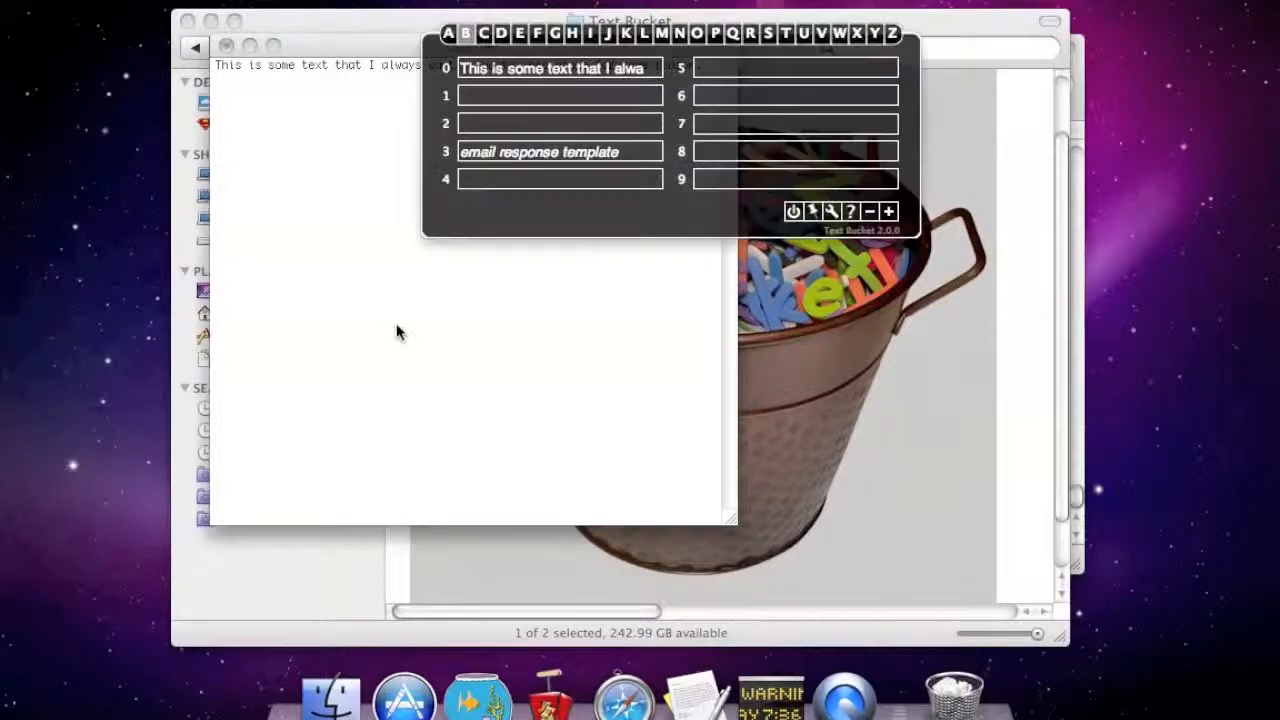
pyautogui.press('super+e')
pyautogui.press('0')
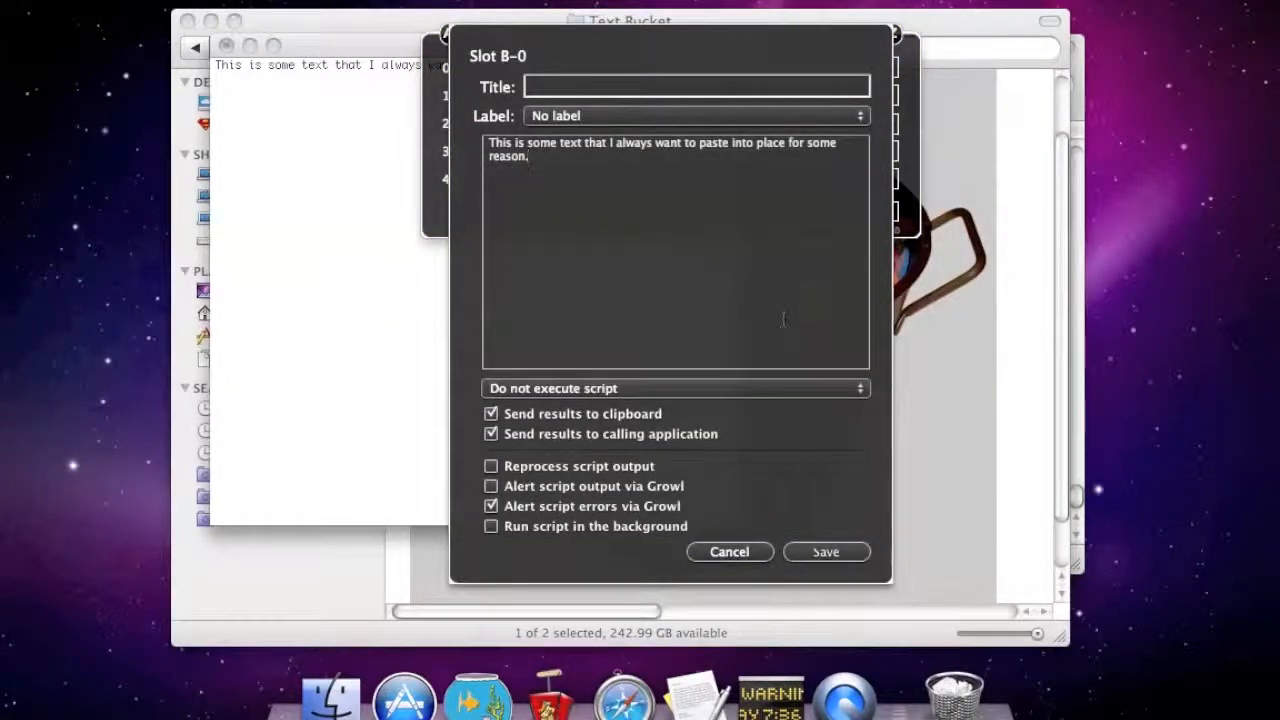
pyautogui.press('Return')
pyautogui.press('Return')
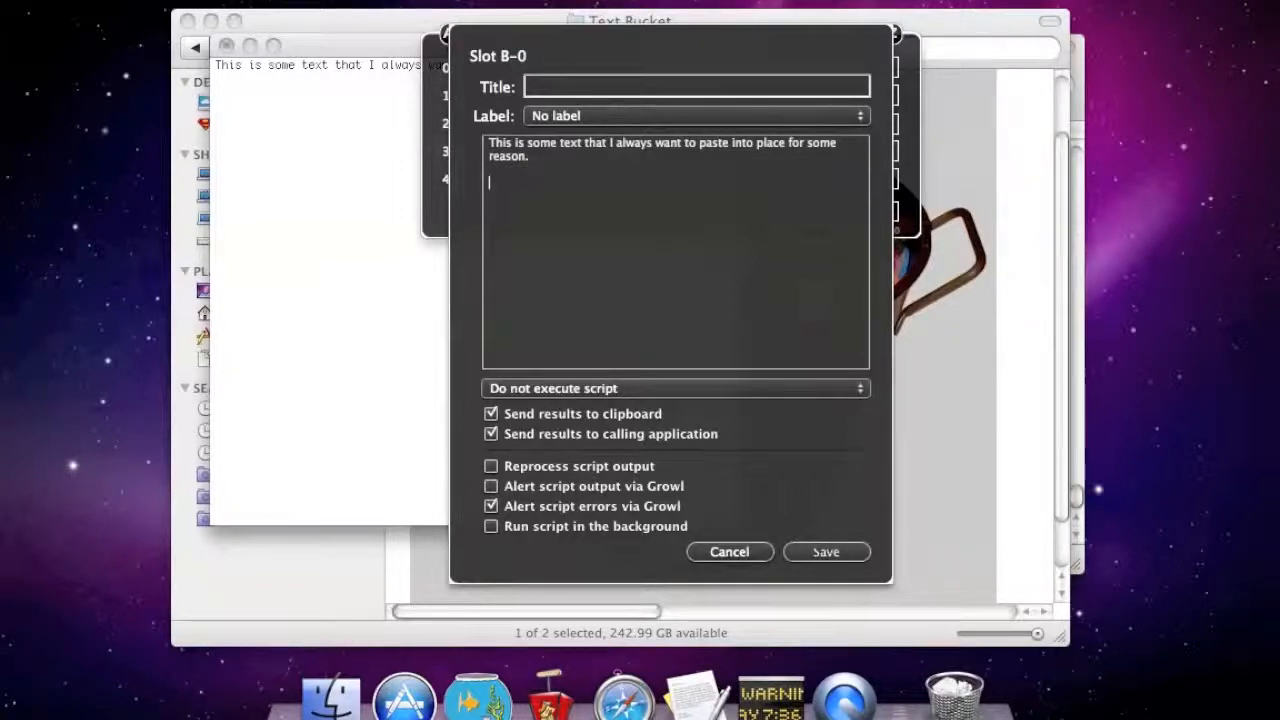
pyautogui.write('This is something that get')
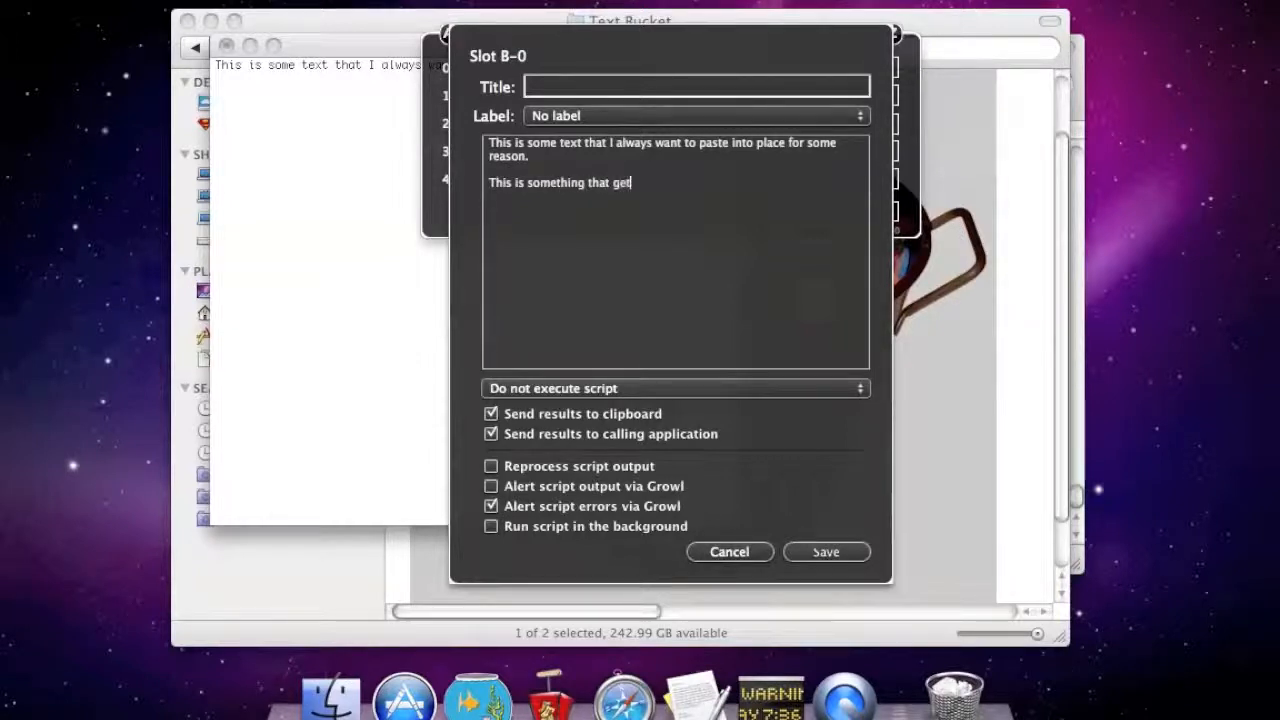
pyautogui.write('s M#changed# every time.')
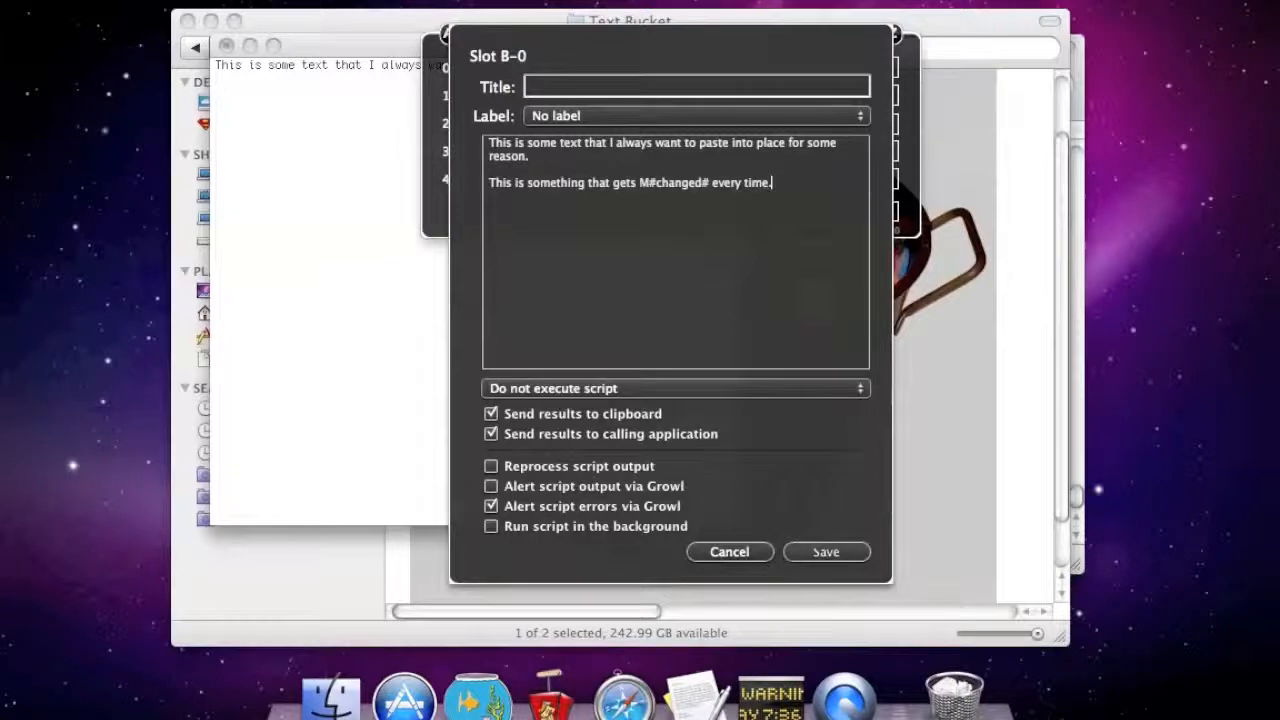
pyautogui.press('super+s')
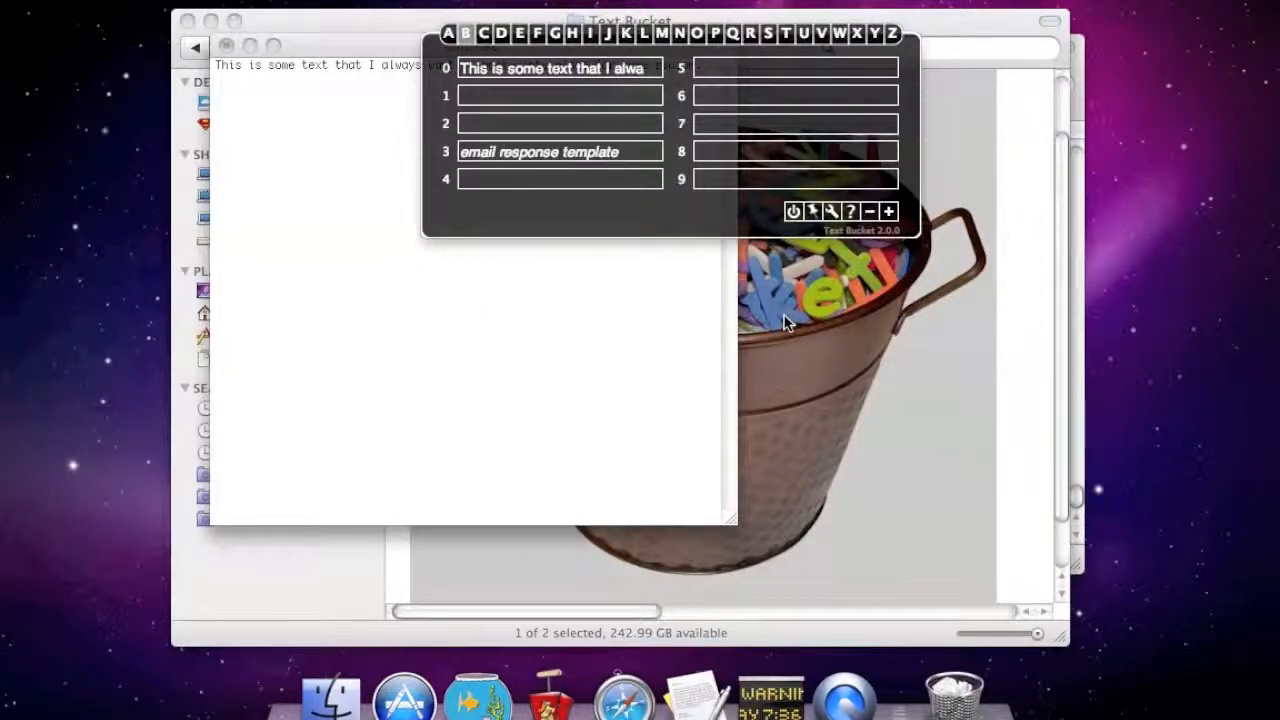
# Step: Insert slot B-0's text into the document with "something new" as the changed value
pyautogui.press('0')
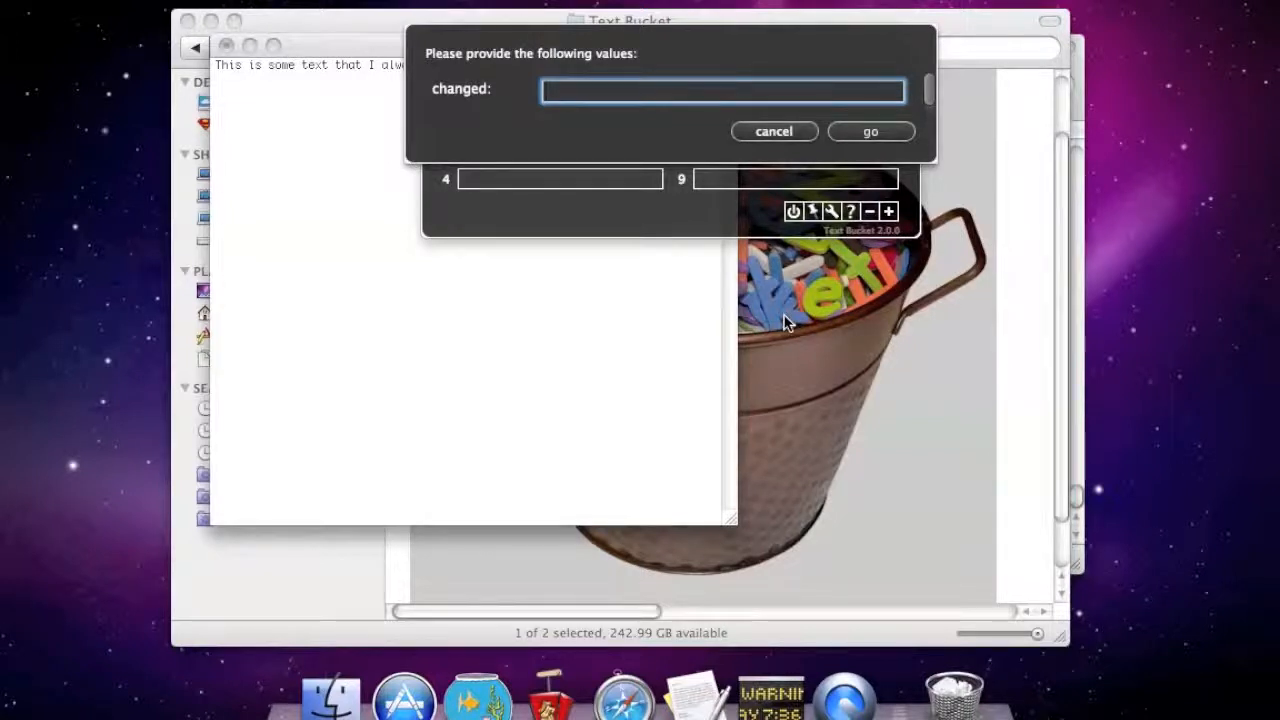
pyautogui.write('some')
pyautogui.press('BackSpace')
pyautogui.press('BackSpace')
pyautogui.write('thing new')
pyautogui.press('Return')
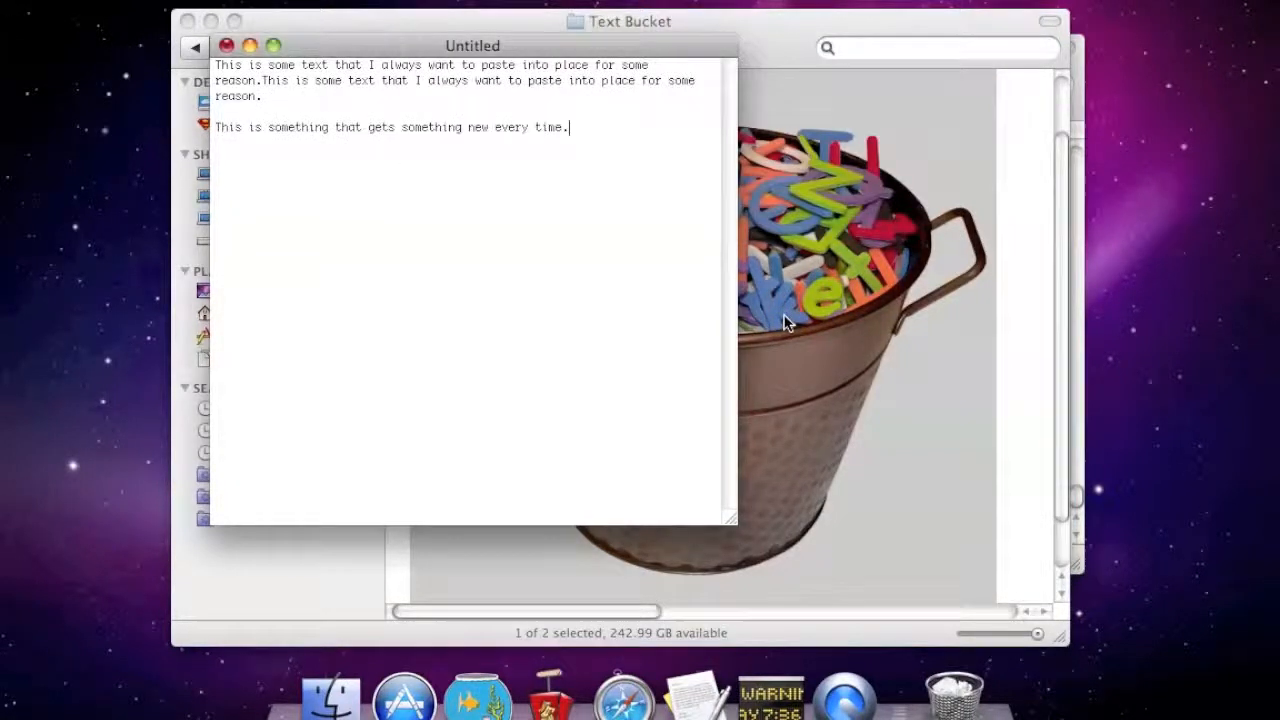
# Step: Check the inserted paragraphs and the words that replaced the changed placeholder
pyautogui.moveTo(262, 80); pyautogui.dragTo(513, 102)
pyautogui.moveTo(254, 128); pyautogui.dragTo(458, 128)
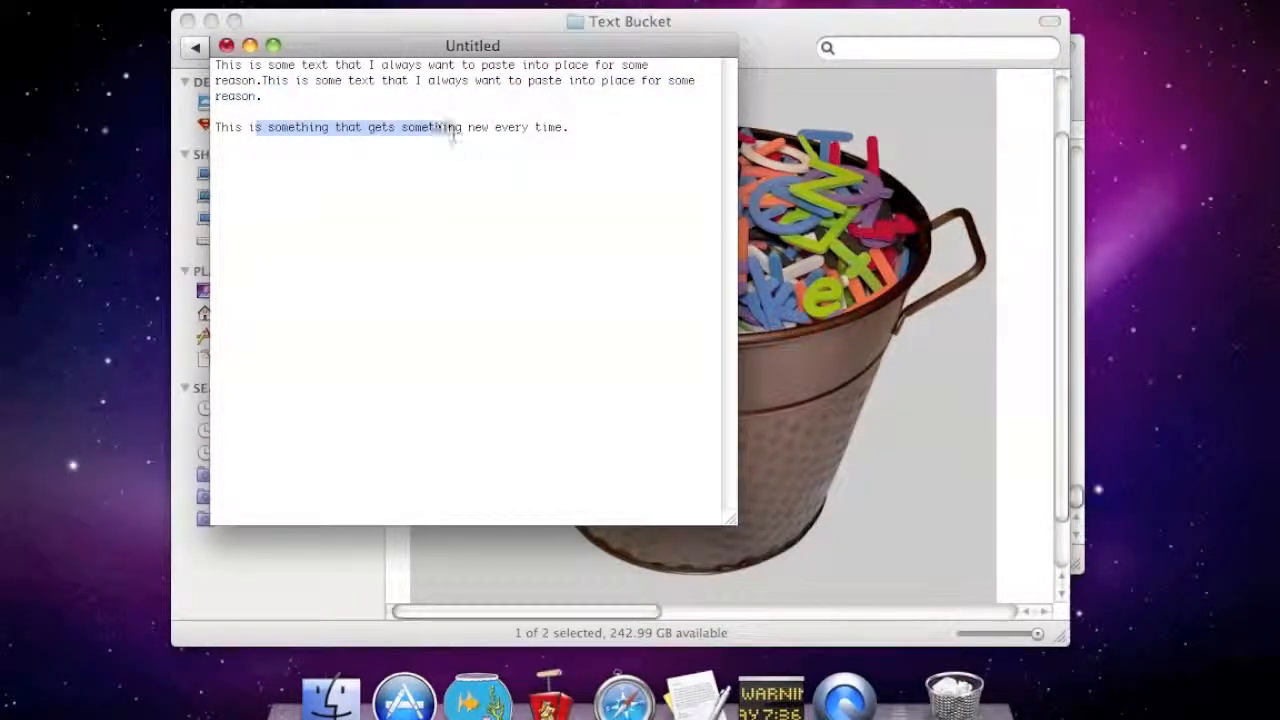
pyautogui.doubleClick(452, 129)
pyautogui.doubleClick(478, 129)
pyautogui.click(459, 146)
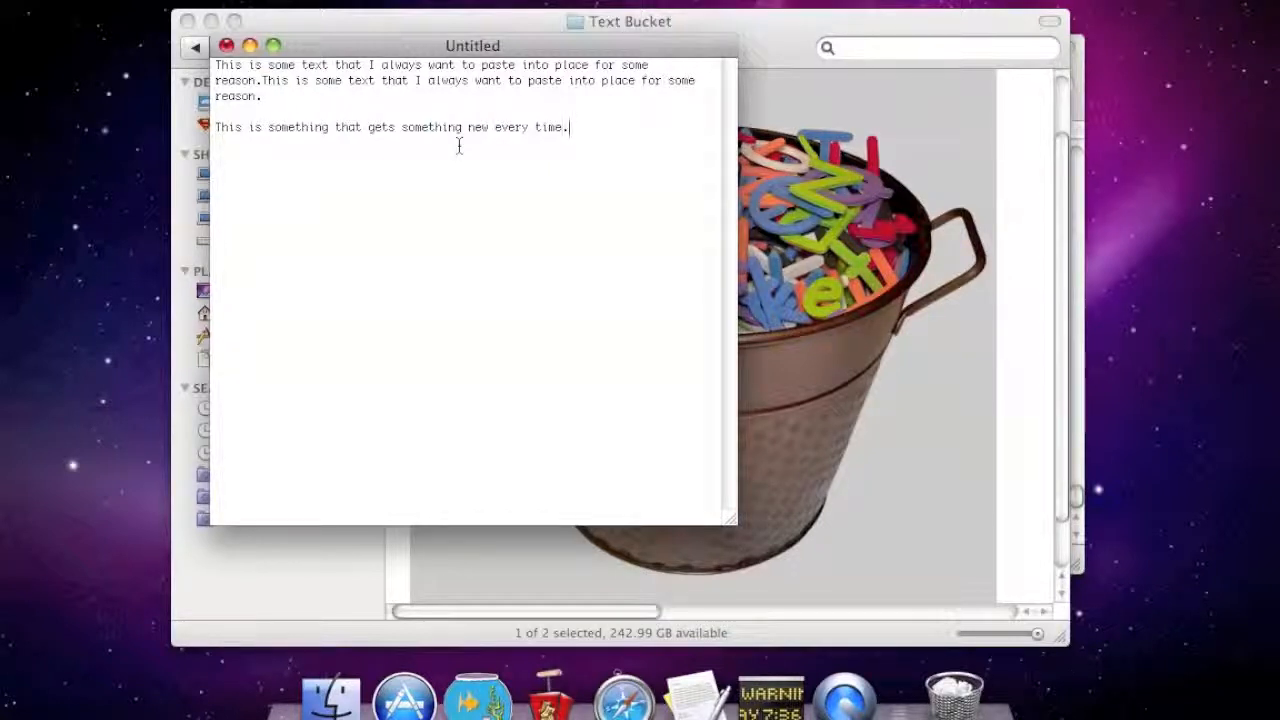
# Step: Reopen slot B-0 for editing and review the available script execution languages
pyautogui.hotkey('ctrl', 'space')
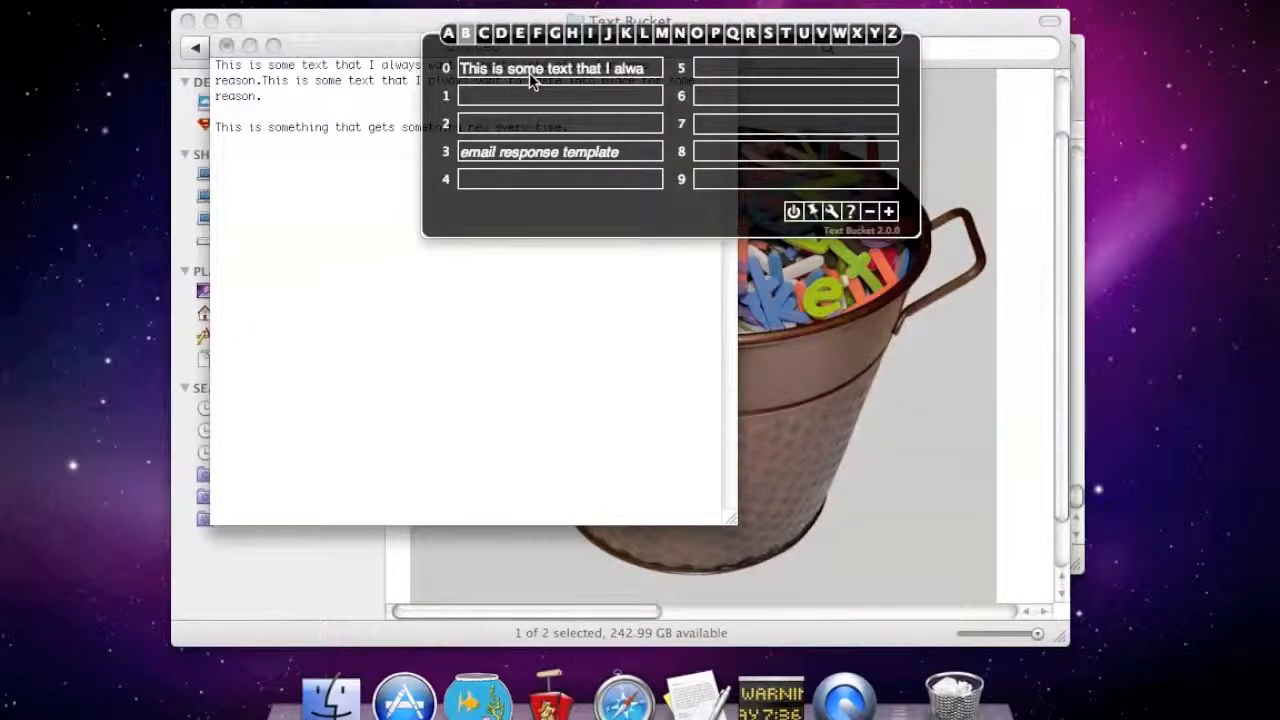
pyautogui.rightClick(530, 80)
pyautogui.click(504, 118)
pyautogui.rightClick(543, 72)
pyautogui.click(569, 77)
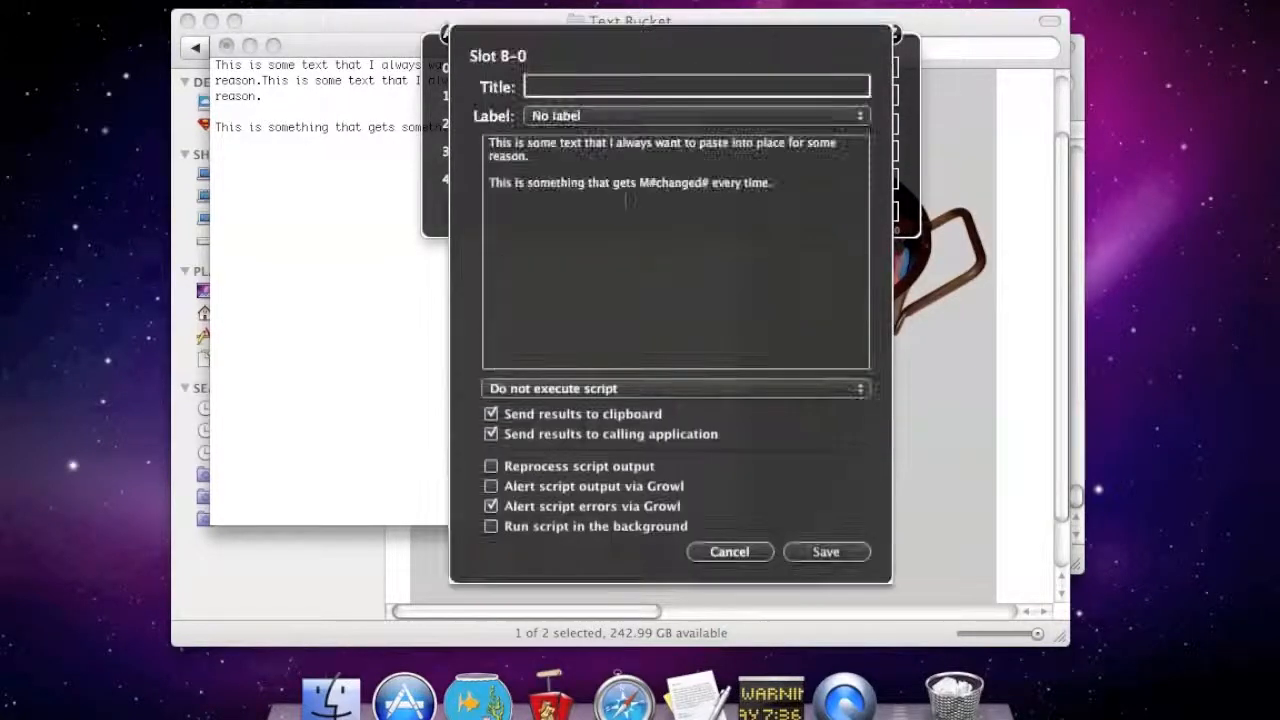
pyautogui.click(659, 387)
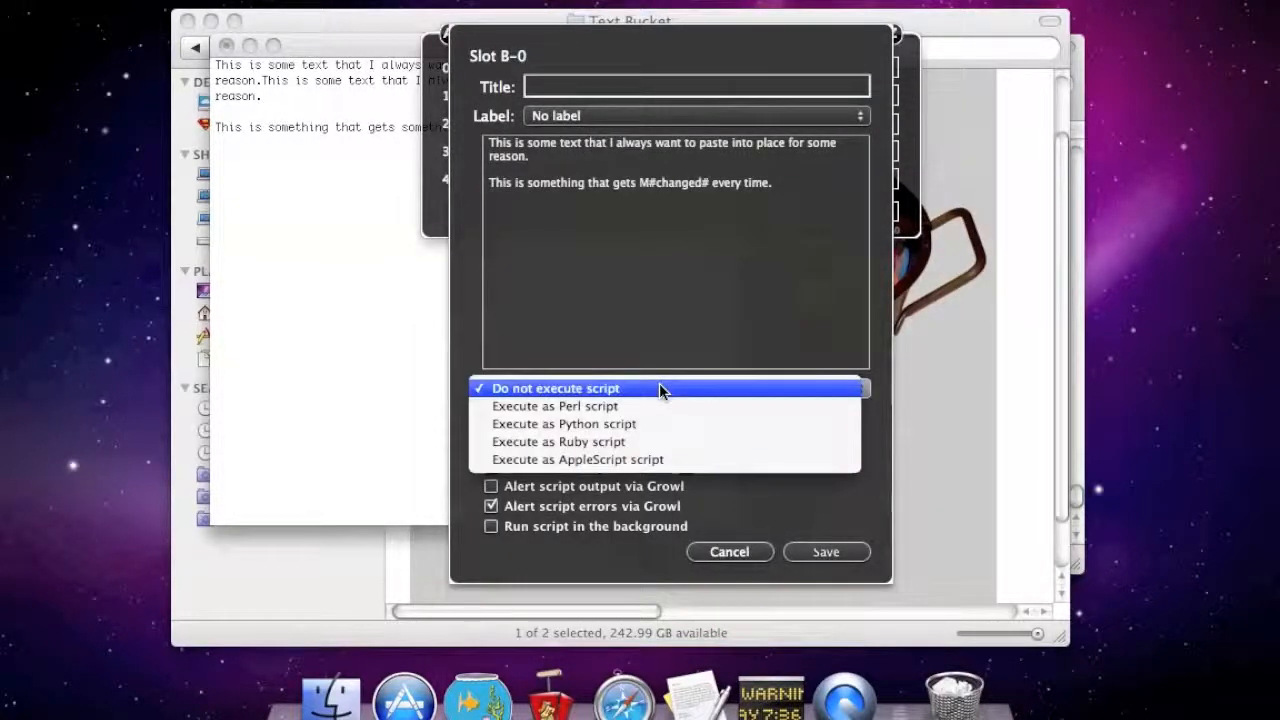
pyautogui.click(659, 388)
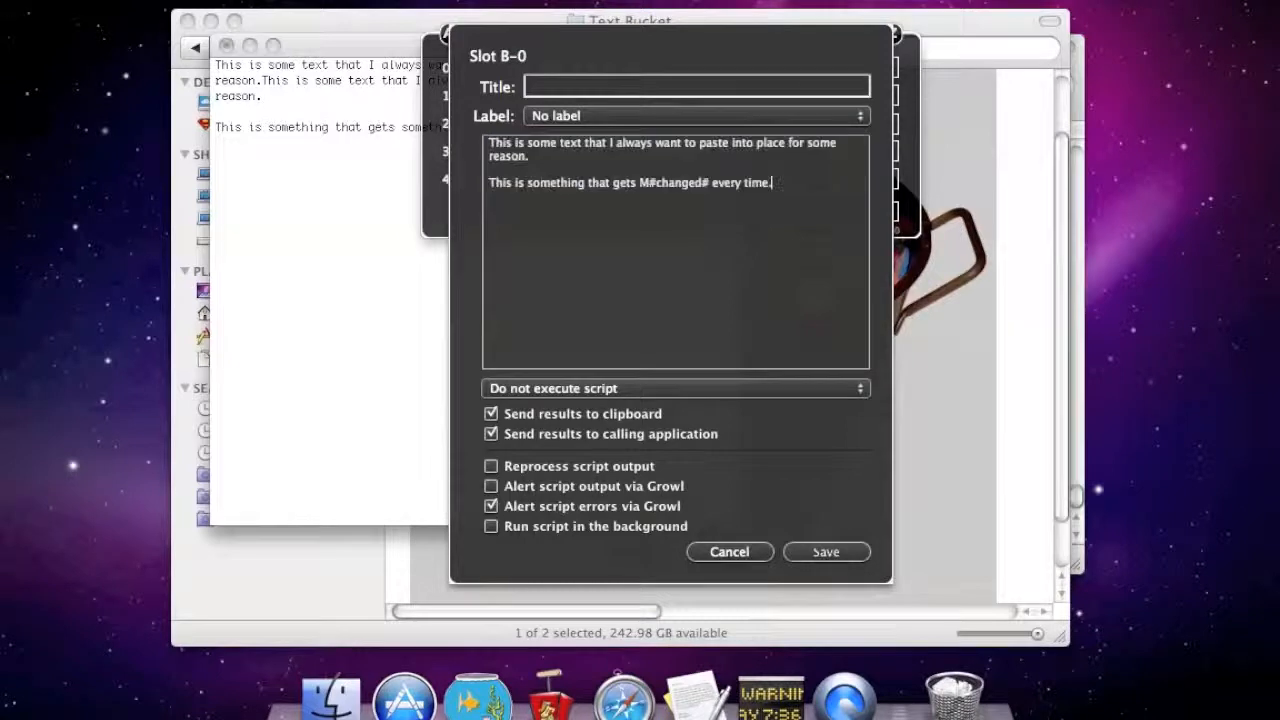
pyautogui.click(634, 387)
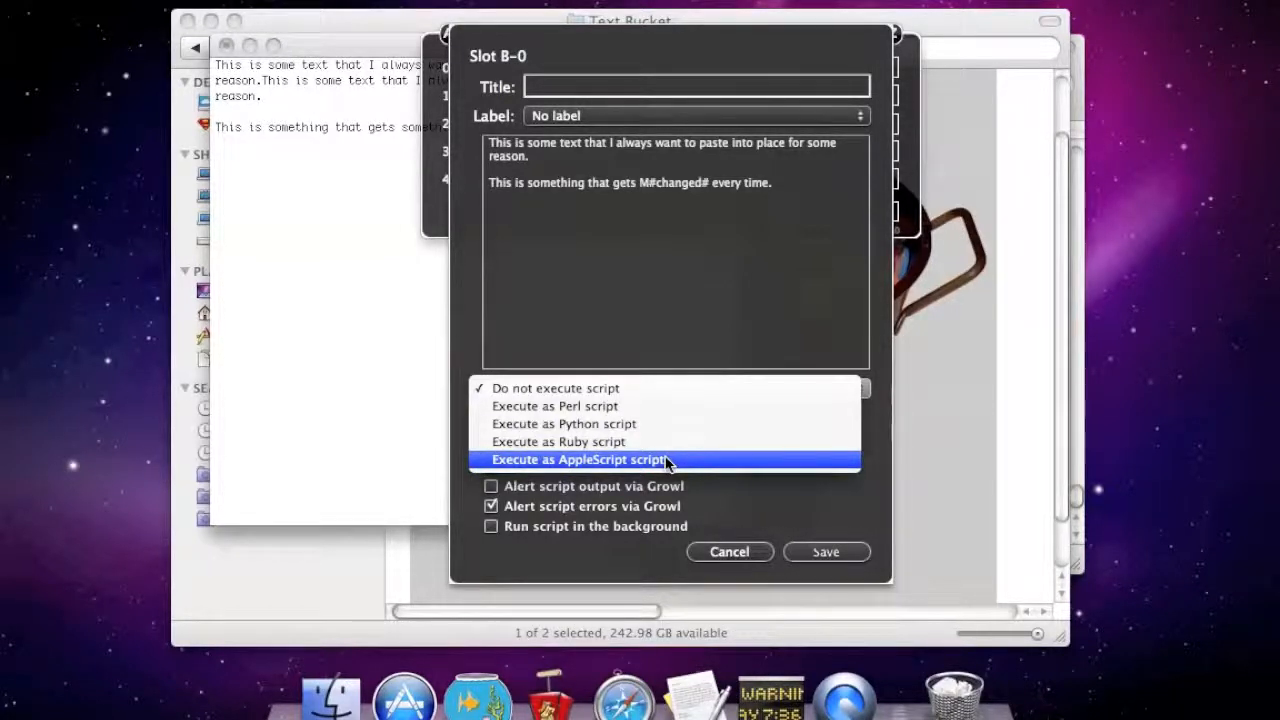
pyautogui.click(704, 346)
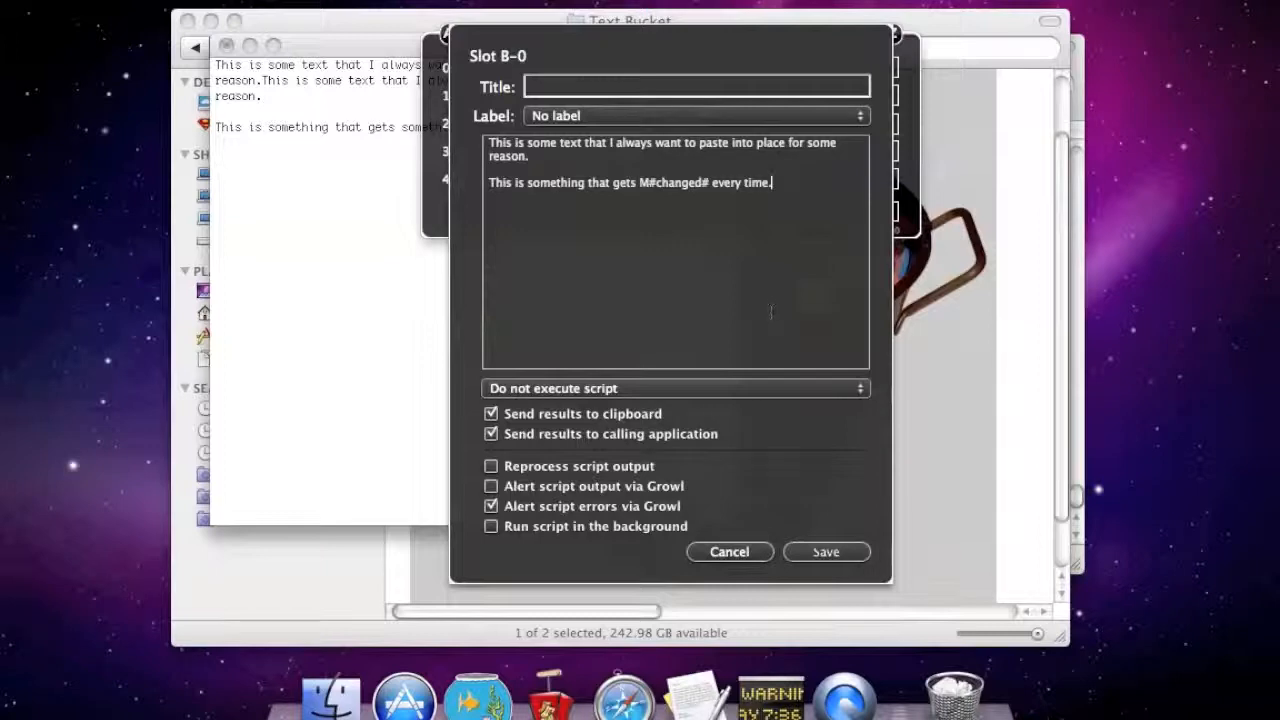
# Step: Reposition the slot B-0 editor, review its script output and Growl alert options, and close it
pyautogui.moveTo(770, 312); pyautogui.dragTo(668, 182)
pyautogui.click(694, 388)
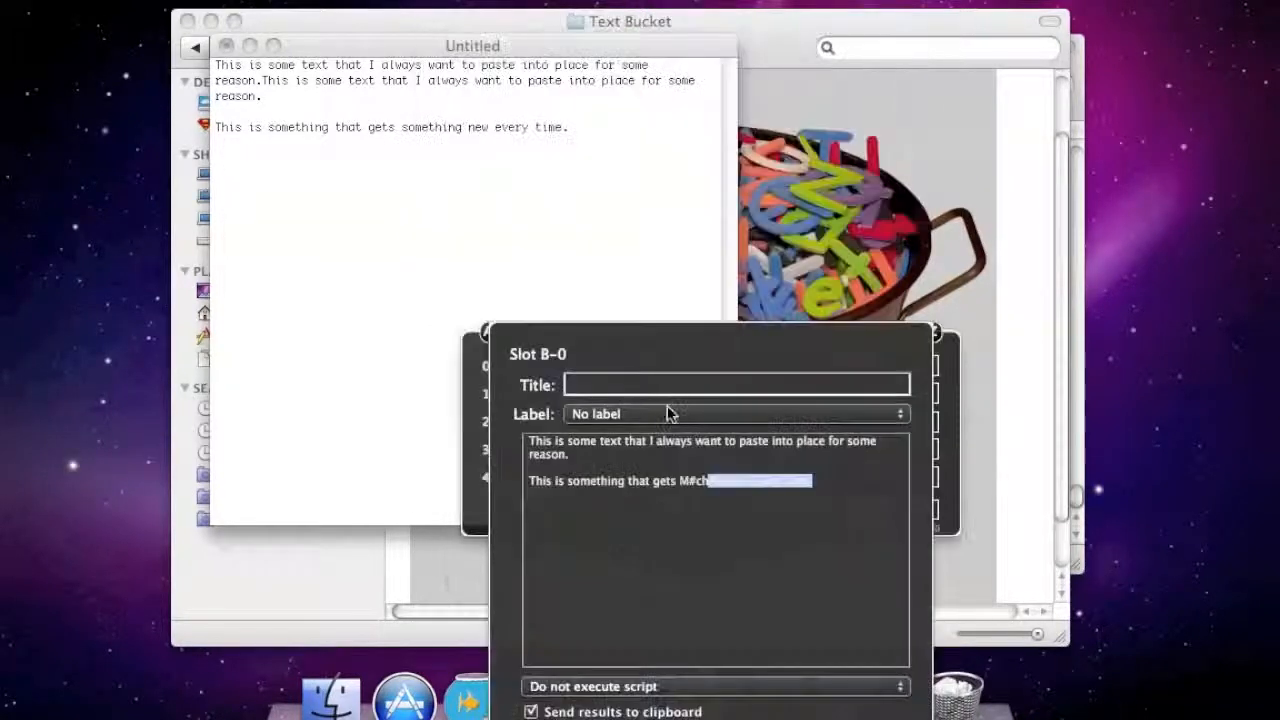
pyautogui.moveTo(722, 362); pyautogui.dragTo(587, 72)
pyautogui.press('Right')
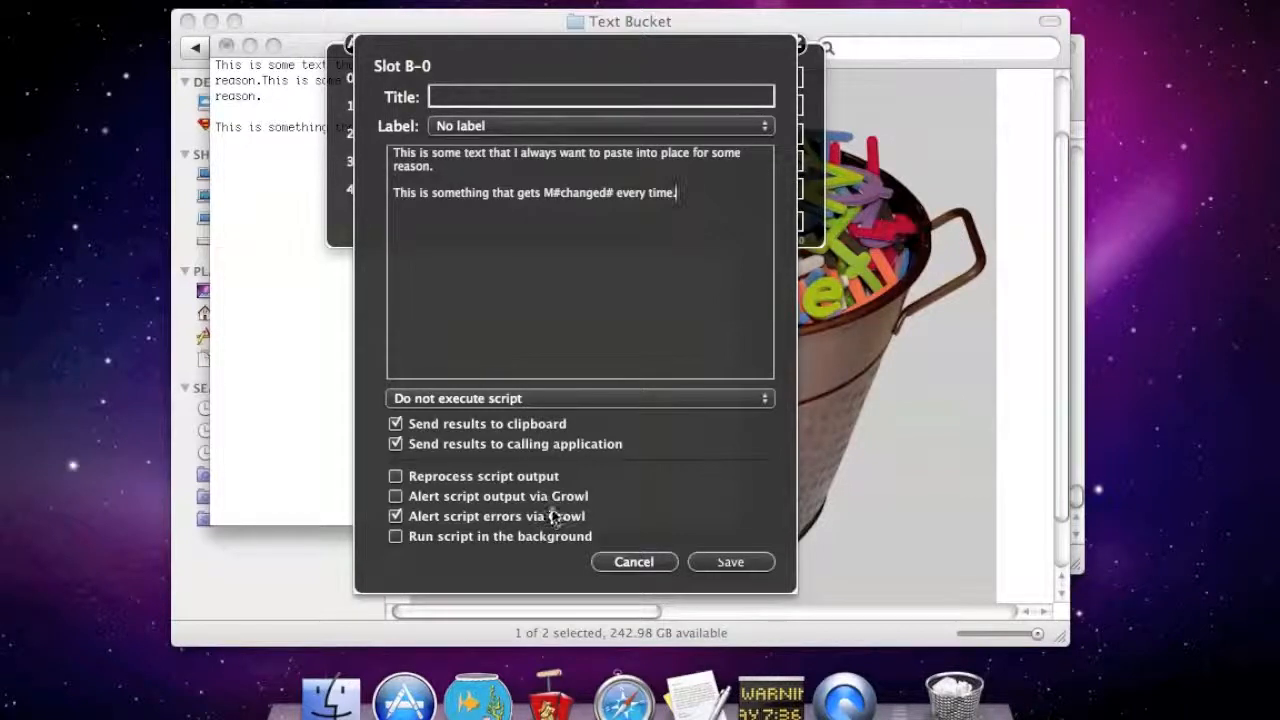
pyautogui.click(704, 561)
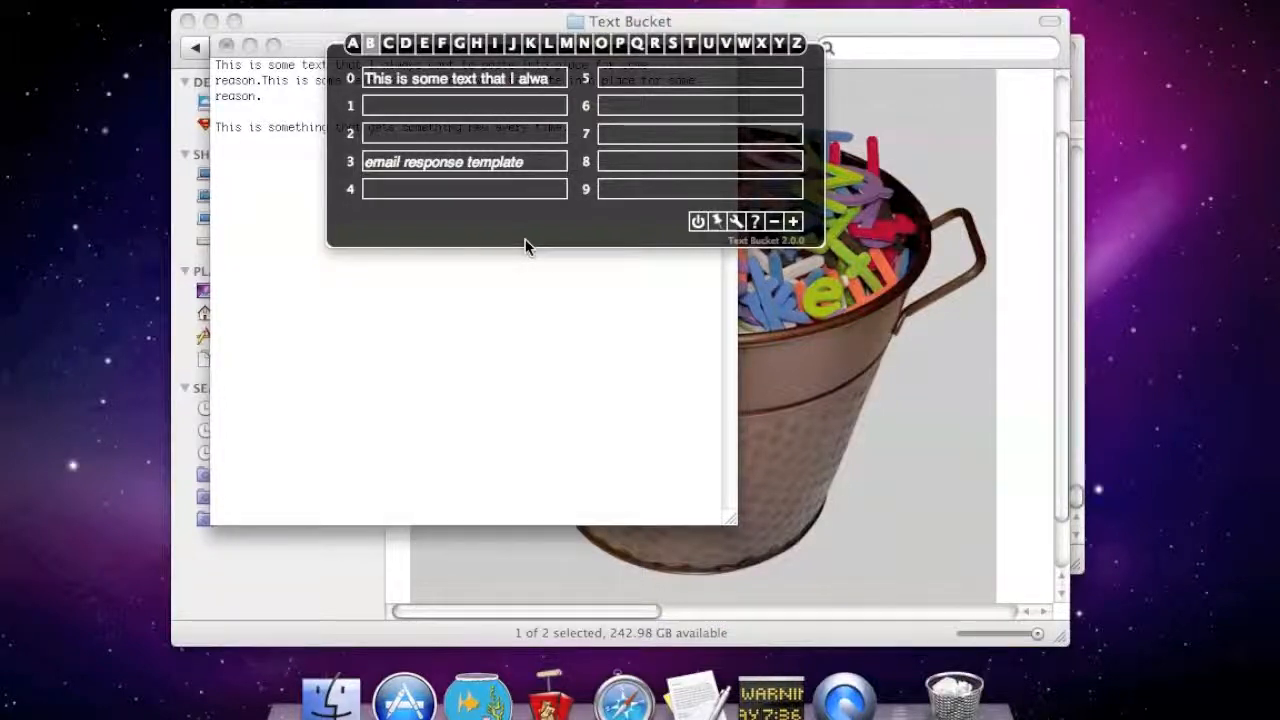
# Step: Return to the untitled document and select all of its text
pyautogui.click(533, 316)
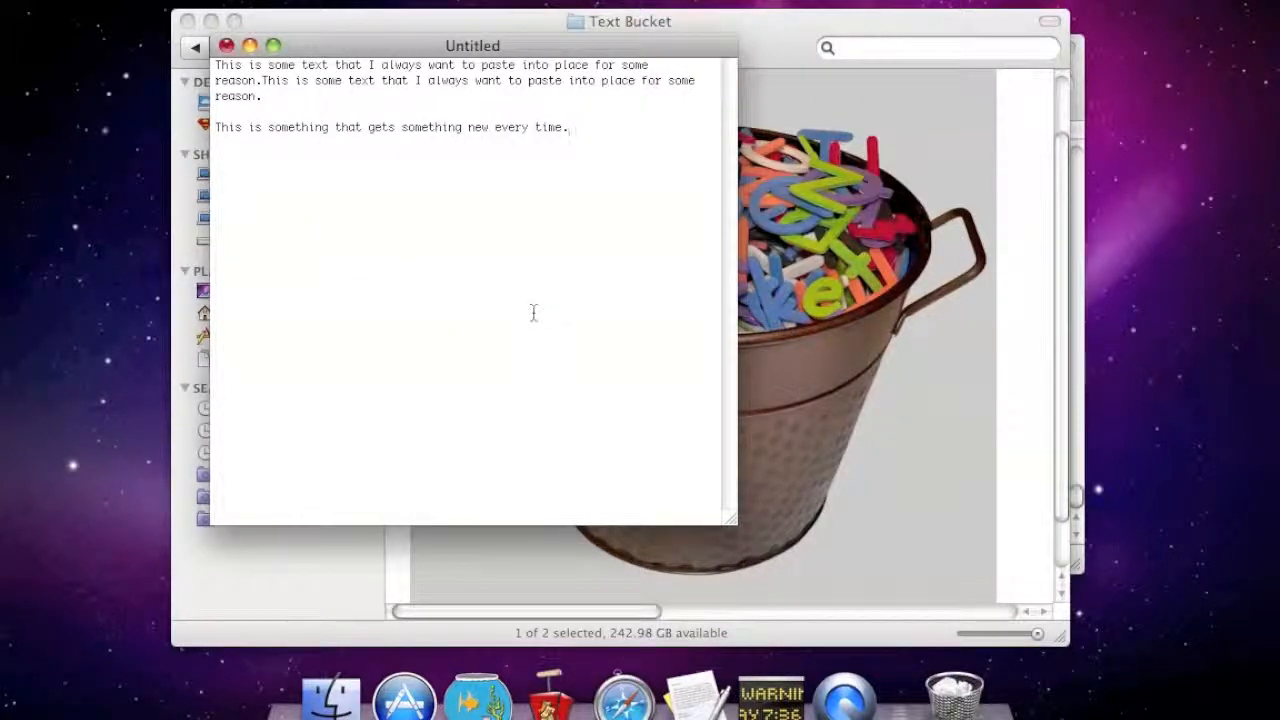
pyautogui.press('super+a')
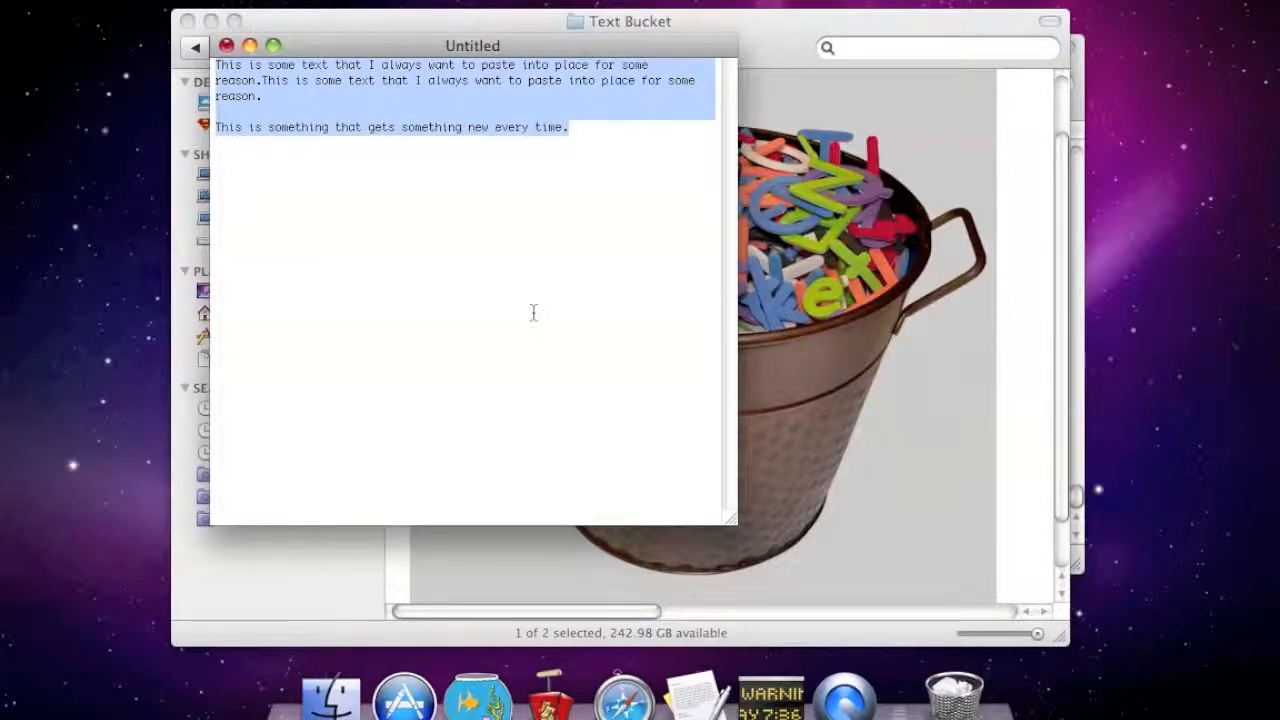